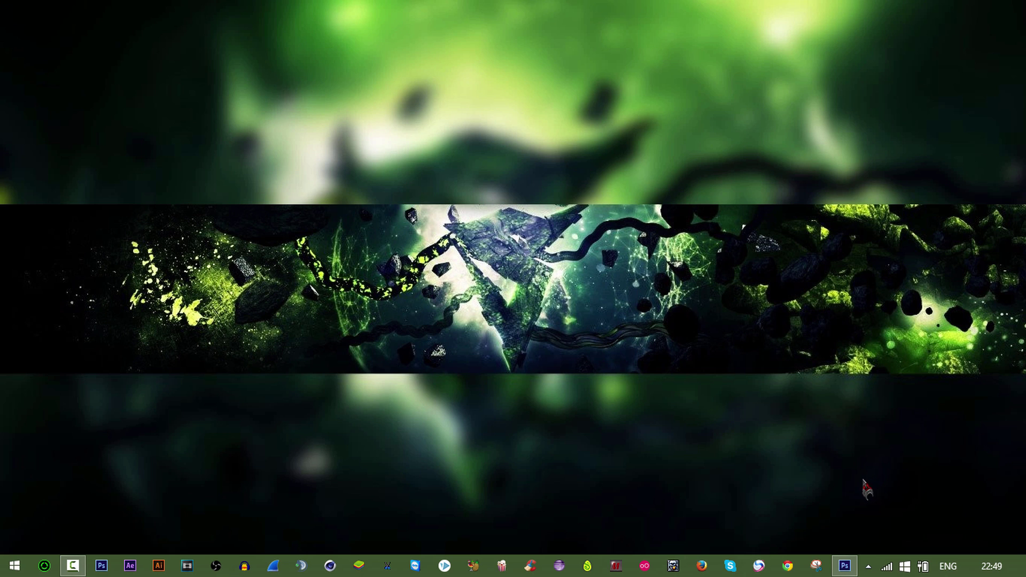
Switch to Photoshop and create a new 1280 × 720 pixel RGB document at 16 bit with a white background.
{"action": "left_click", "coordinate": [845, 565]}
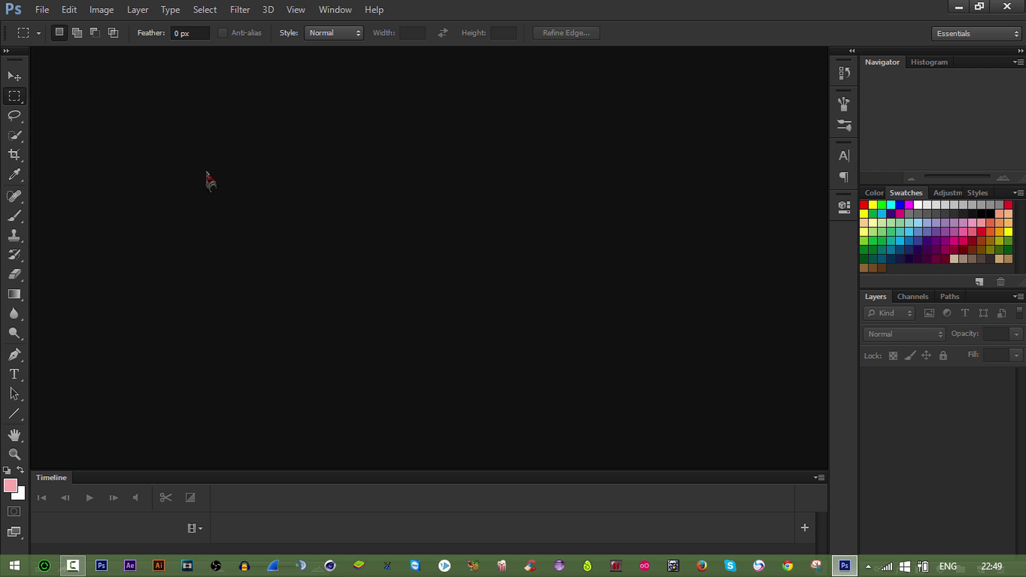
{"action": "left_click", "coordinate": [42, 8]}
{"action": "left_click", "coordinate": [42, 8]}
{"action": "left_click", "coordinate": [41, 8]}
{"action": "left_click", "coordinate": [51, 26]}
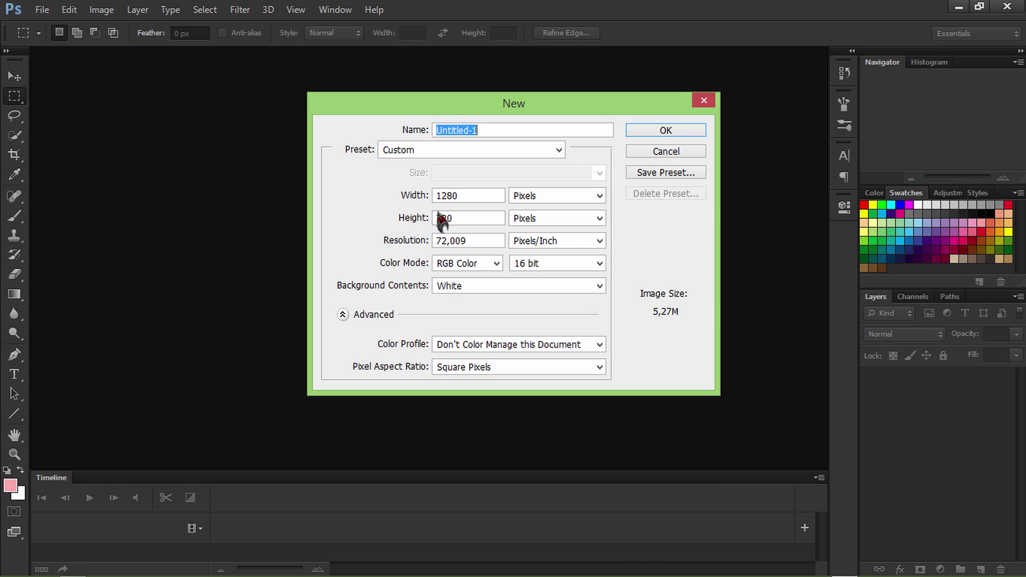
{"action": "left_click", "coordinate": [481, 196]}
{"action": "left_click", "coordinate": [481, 218]}
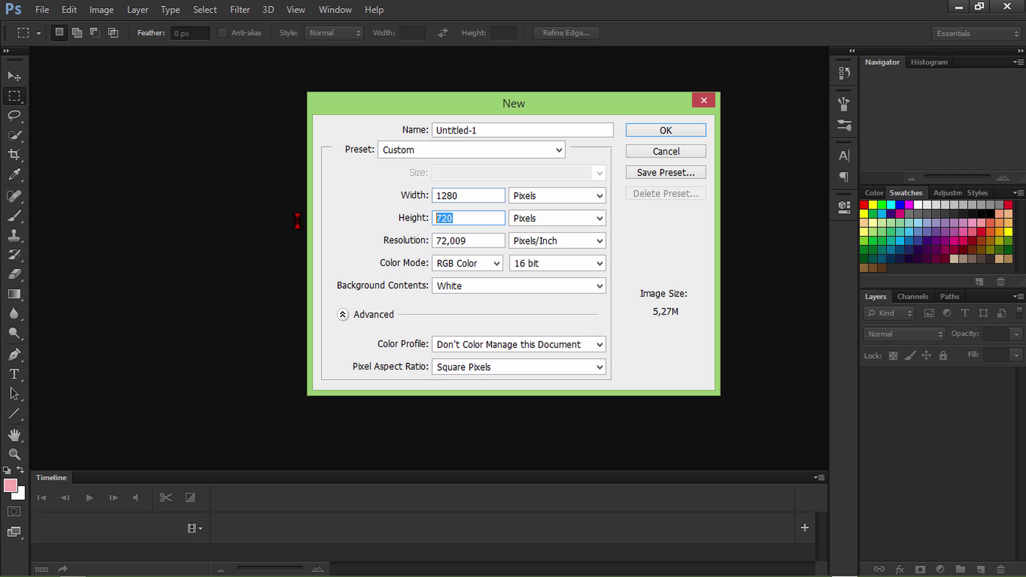
{"action": "left_click", "coordinate": [464, 196]}
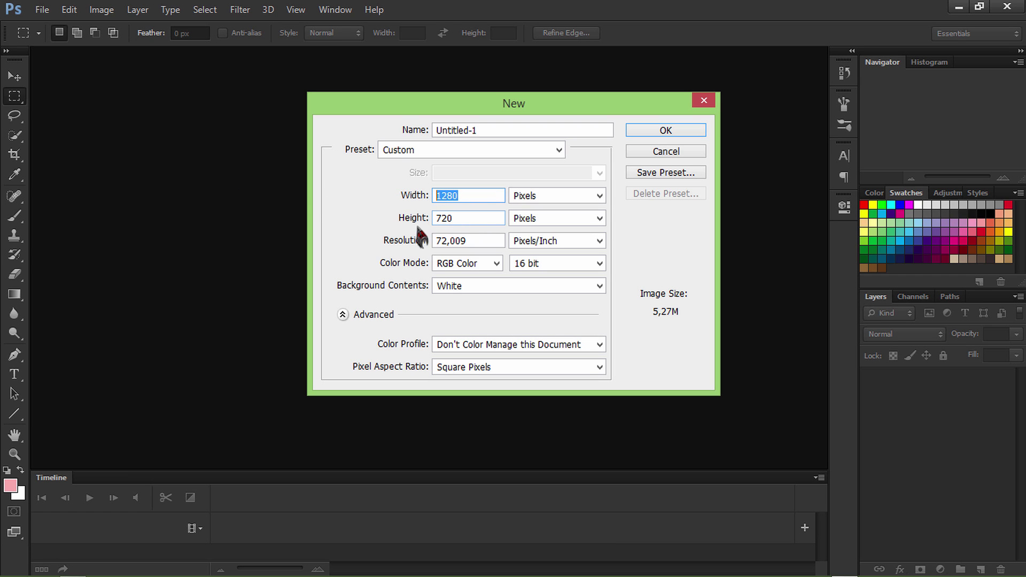
{"action": "left_click", "coordinate": [647, 128]}
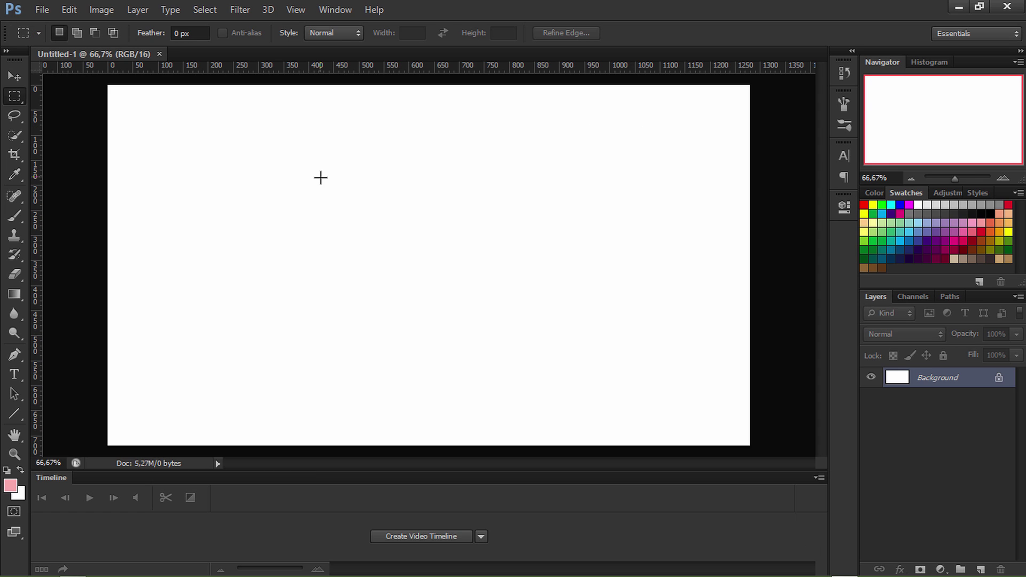
{"action": "scroll", "coordinate": [321, 177], "scroll_direction": "down", "scroll_amount": 1}
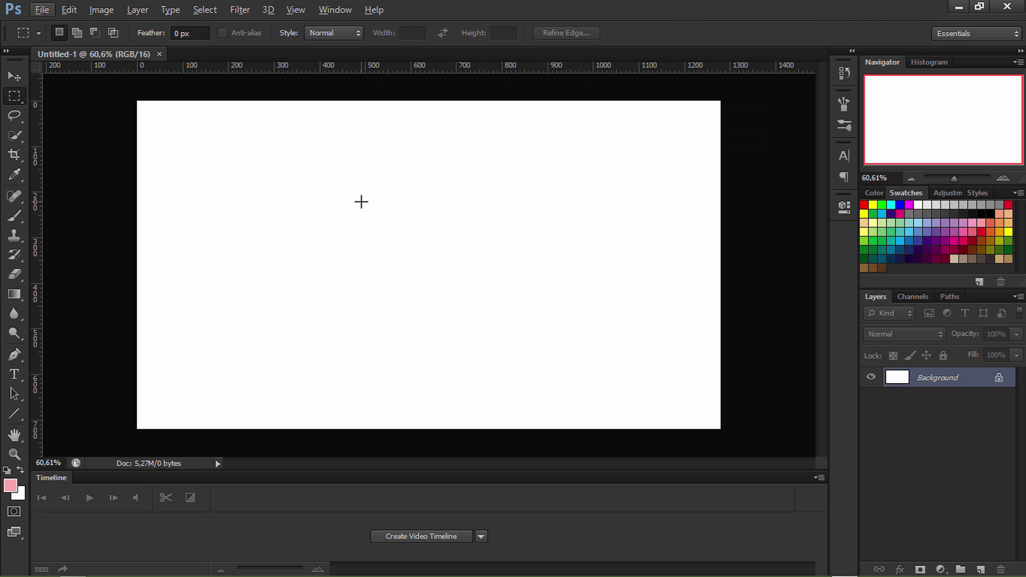
{"action": "scroll", "coordinate": [395, 224], "scroll_direction": "down", "scroll_amount": 2}
{"action": "scroll", "coordinate": [460, 233], "scroll_direction": "up", "scroll_amount": 3}
{"action": "scroll", "coordinate": [515, 242], "scroll_direction": "down", "scroll_amount": 2}
{"action": "scroll", "coordinate": [515, 242], "scroll_direction": "up", "scroll_amount": 2}
{"action": "scroll", "coordinate": [513, 242], "scroll_direction": "down", "scroll_amount": 1}
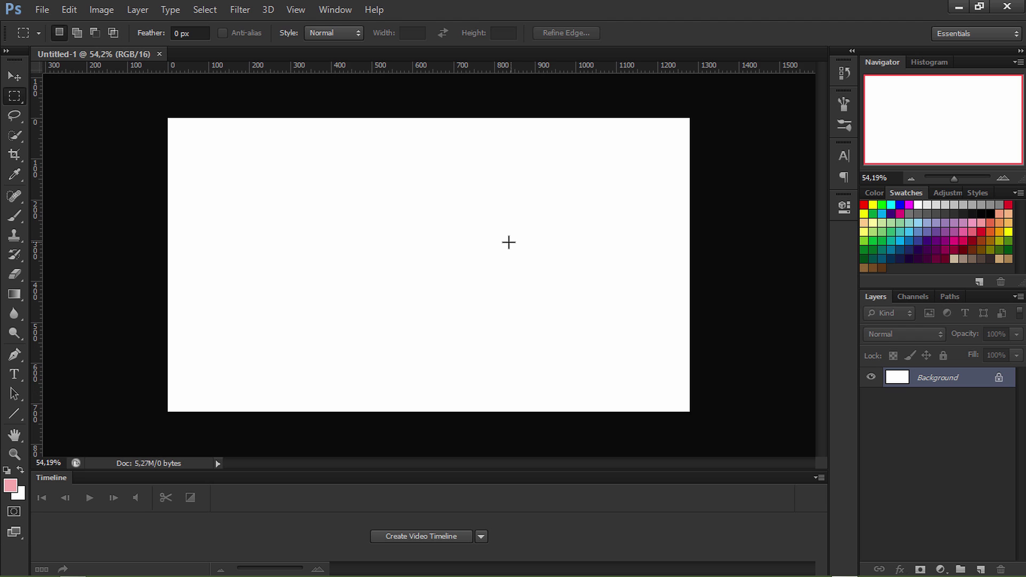
Open agario leaderboard .psd, THUMBNAIL PACK.psb, player template.psb and reflection template.psb together from the Desktop.
{"action": "left_click", "coordinate": [9, 79]}
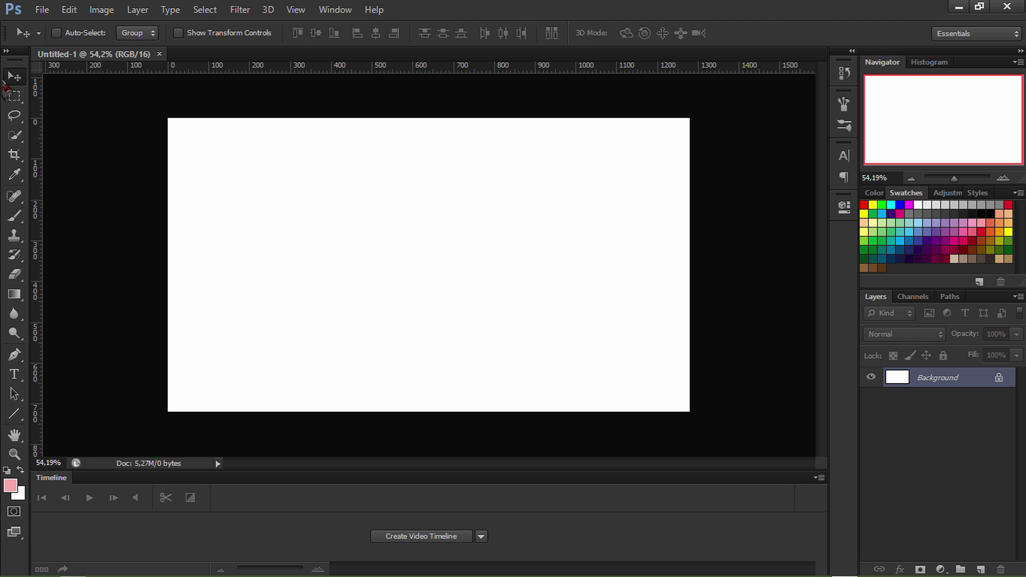
{"action": "left_click", "coordinate": [42, 10]}
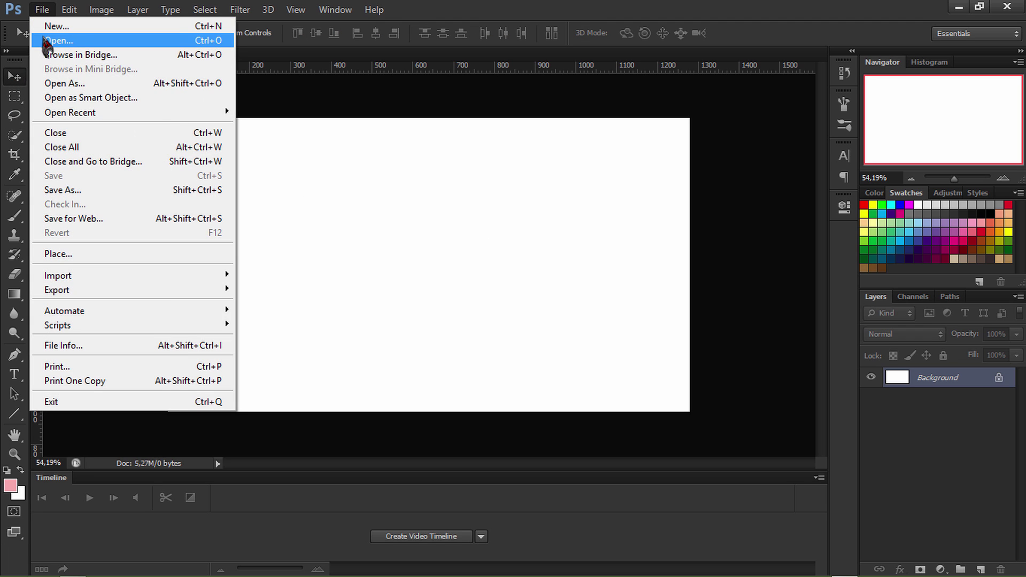
{"action": "left_click", "coordinate": [47, 42]}
{"action": "left_click", "coordinate": [435, 176]}
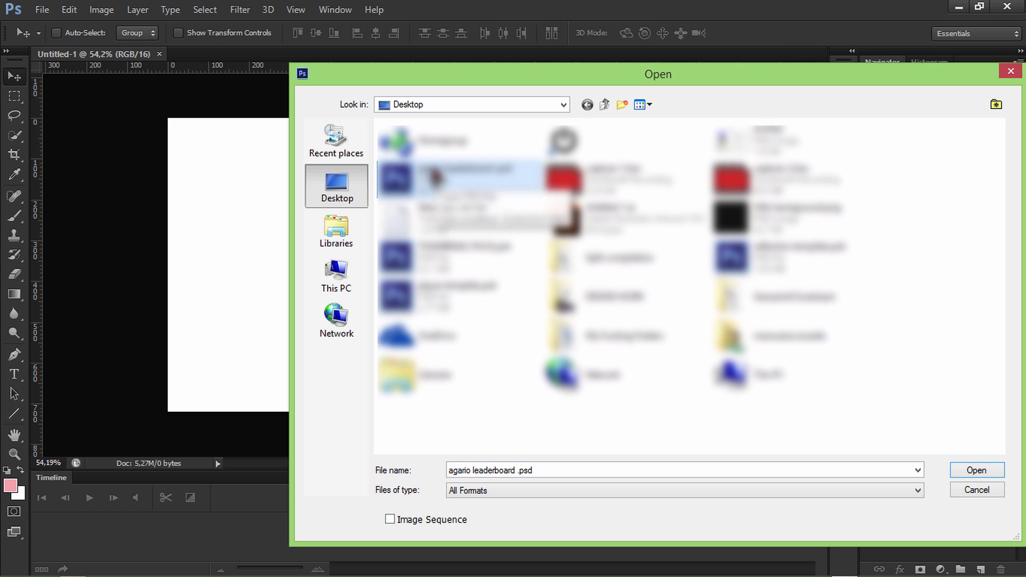
{"action": "left_click", "coordinate": [454, 260], "text": "shift"}
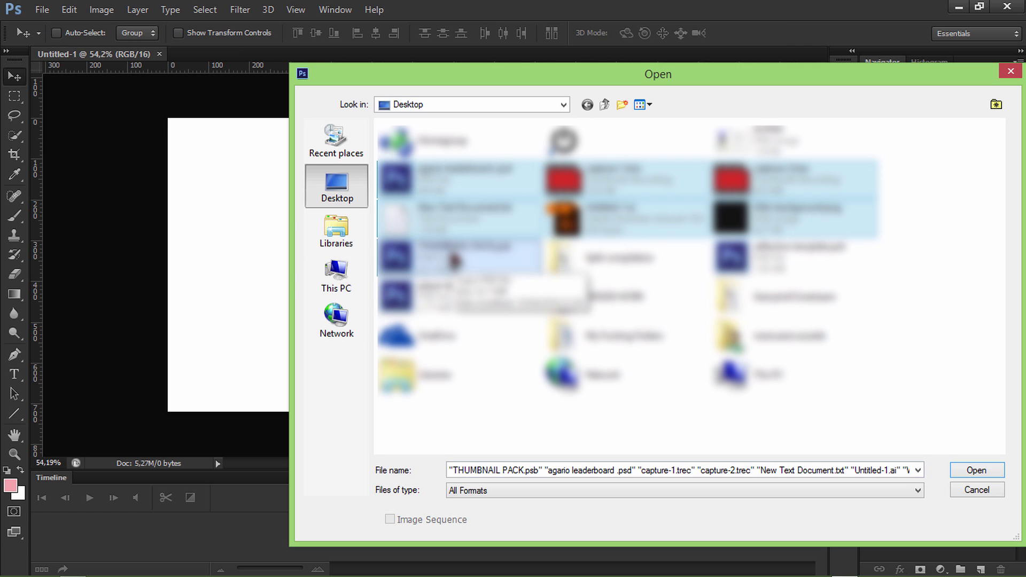
{"action": "left_click", "coordinate": [436, 177]}
{"action": "left_click", "coordinate": [454, 256], "text": "ctrl"}
{"action": "left_click", "coordinate": [465, 294], "text": "ctrl"}
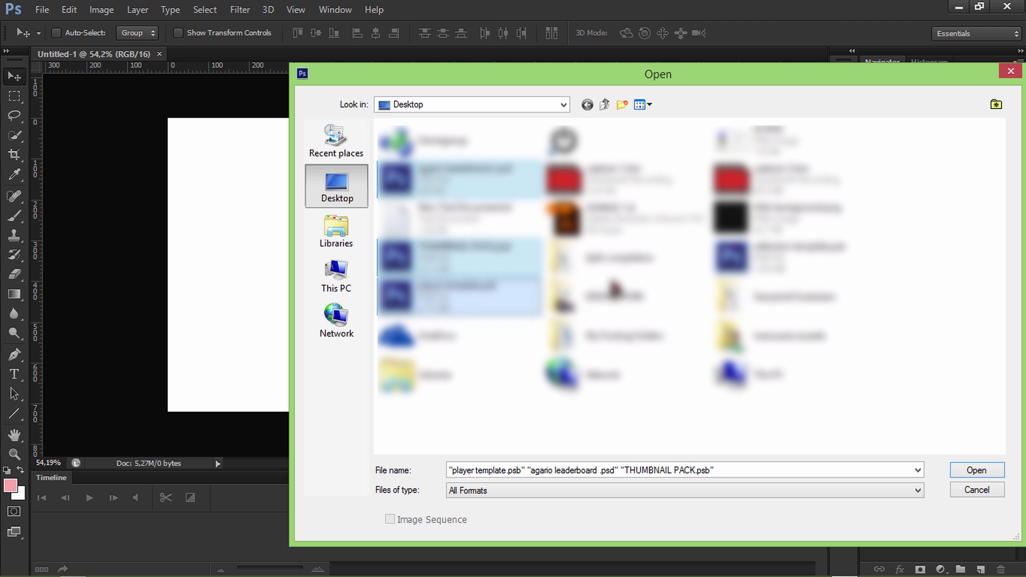
{"action": "left_click", "coordinate": [775, 251], "text": "ctrl"}
{"action": "left_click", "coordinate": [976, 470]}
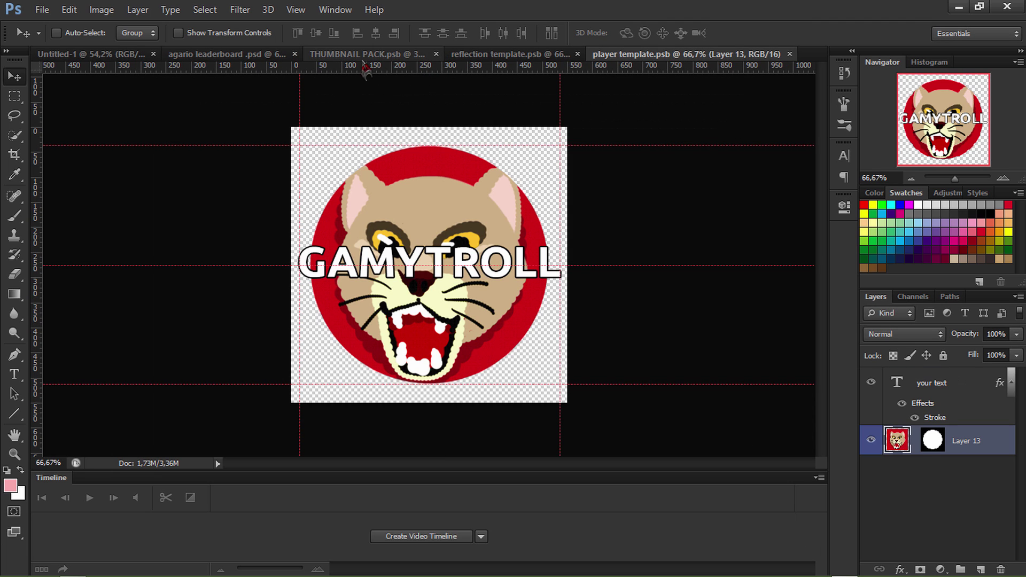
In the agario leaderboard document, change the first-place text inside Group 1 to "1. Gamytroll" and collapse the group.
{"action": "left_click", "coordinate": [215, 58]}
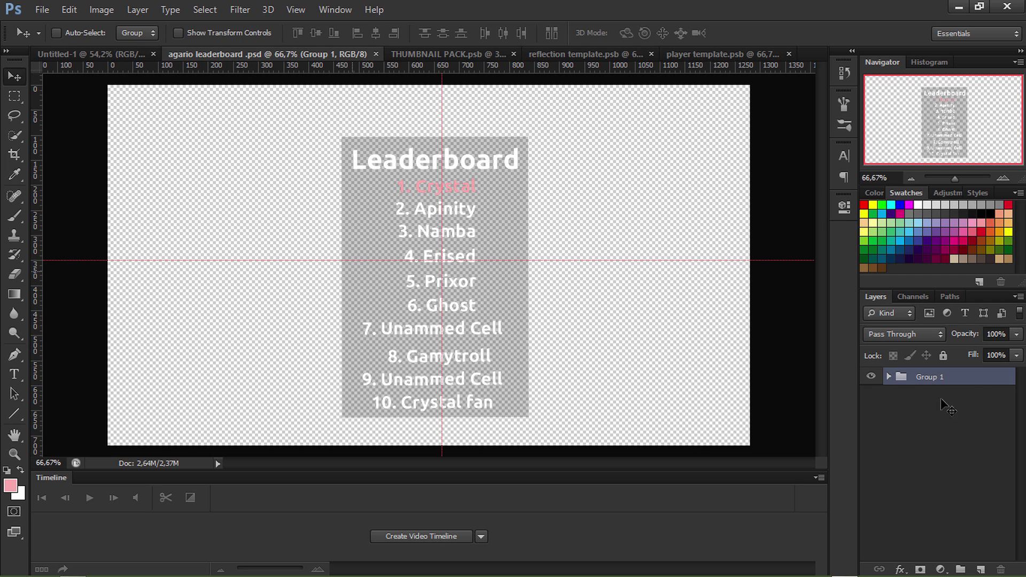
{"action": "left_click", "coordinate": [888, 377]}
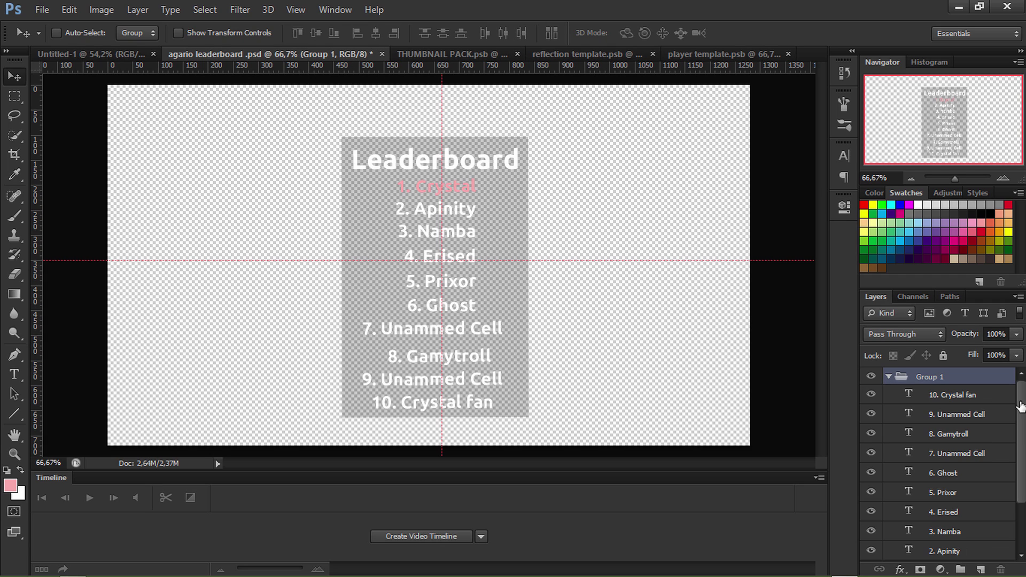
{"action": "scroll", "coordinate": [975, 522], "scroll_direction": "down", "scroll_amount": 3}
{"action": "left_click", "coordinate": [921, 506]}
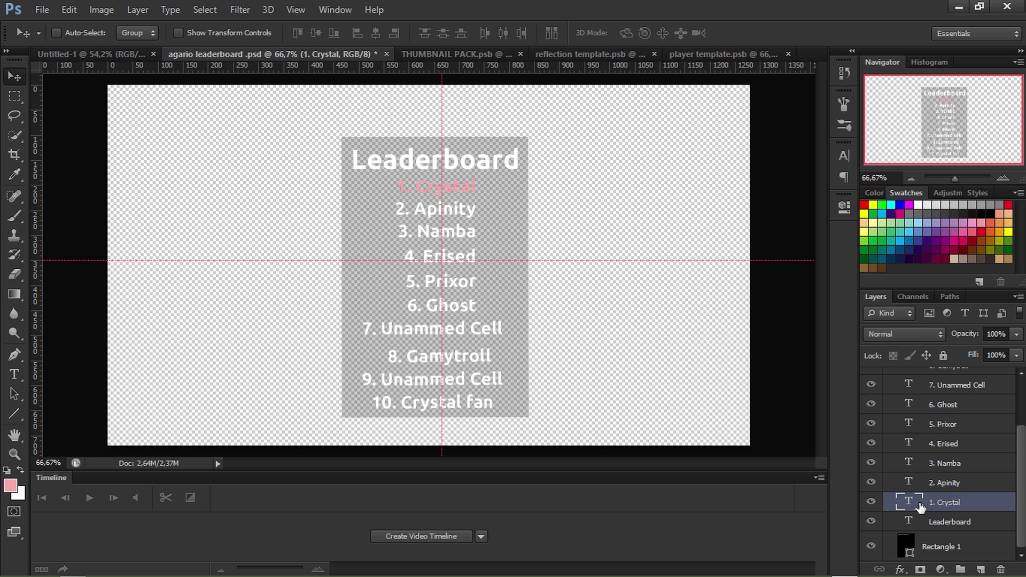
{"action": "double_click", "coordinate": [909, 502]}
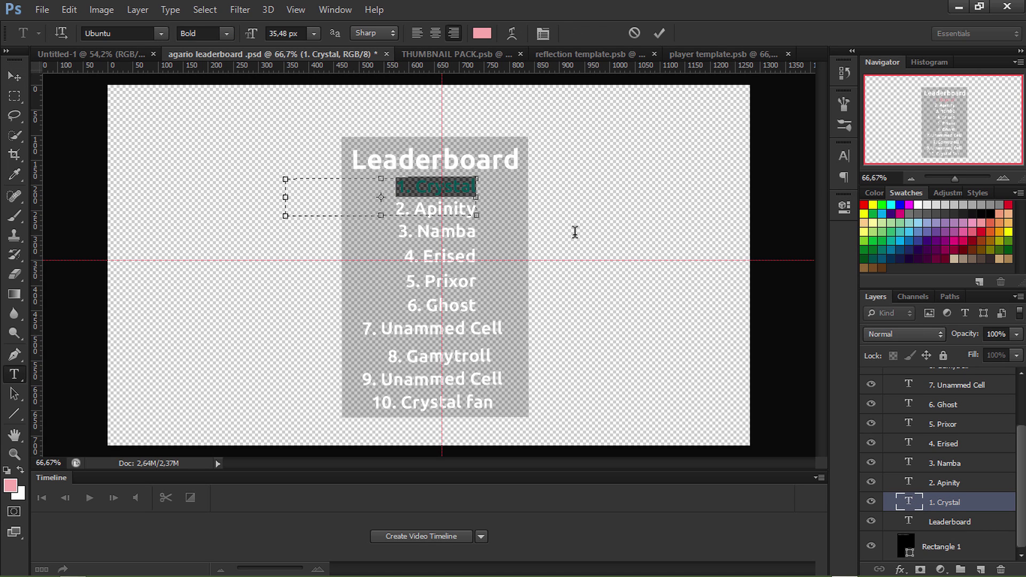
{"action": "left_click", "coordinate": [435, 186]}
{"action": "double_click", "coordinate": [460, 188]}
{"action": "left_click", "coordinate": [446, 191]}
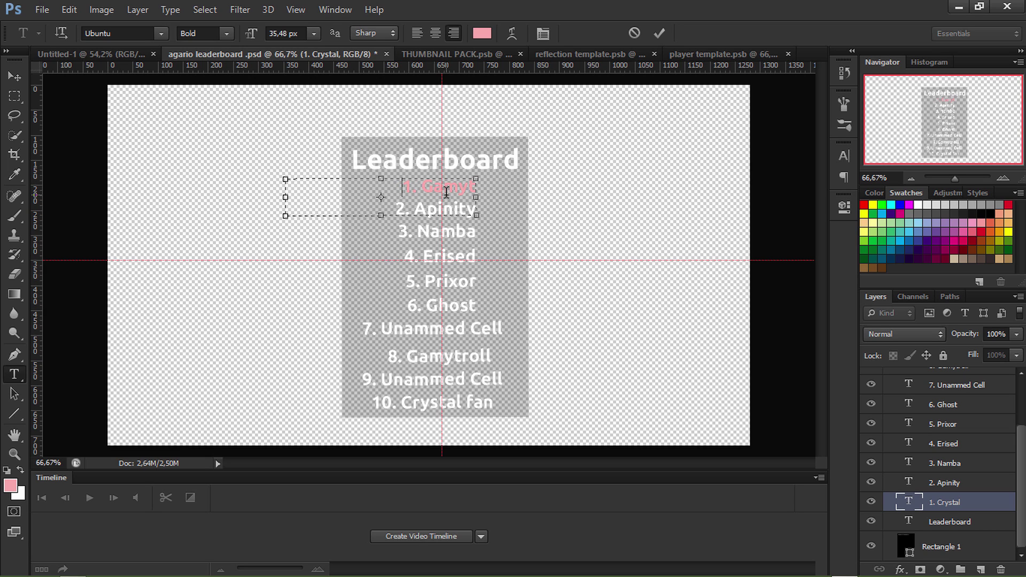
{"action": "type", "text": "Gamytroll"}
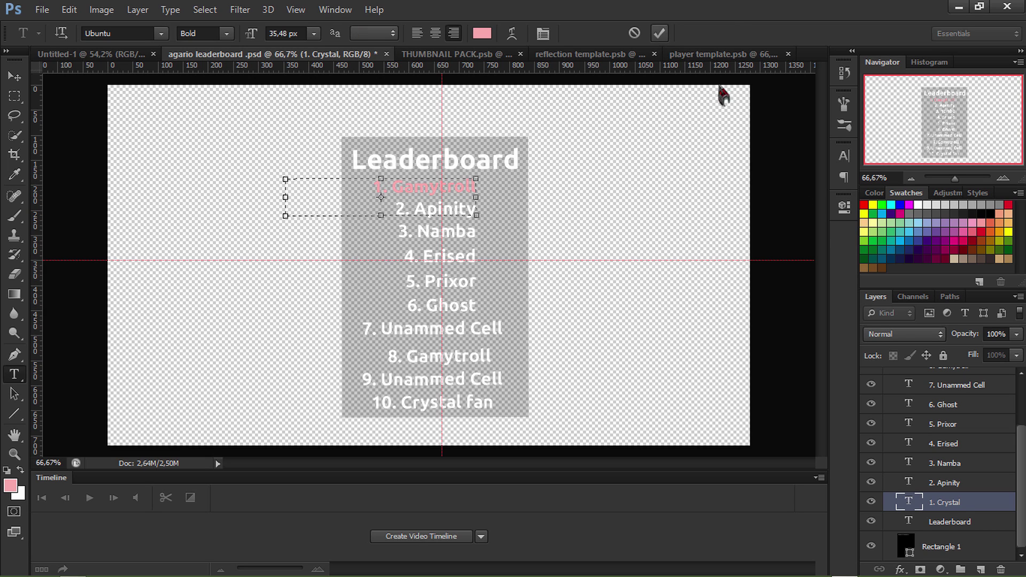
{"action": "key", "text": "ctrl+Return"}
{"action": "key", "text": "v"}
{"action": "left_click_drag", "start_coordinate": [1021, 444], "coordinate": [1022, 404]}
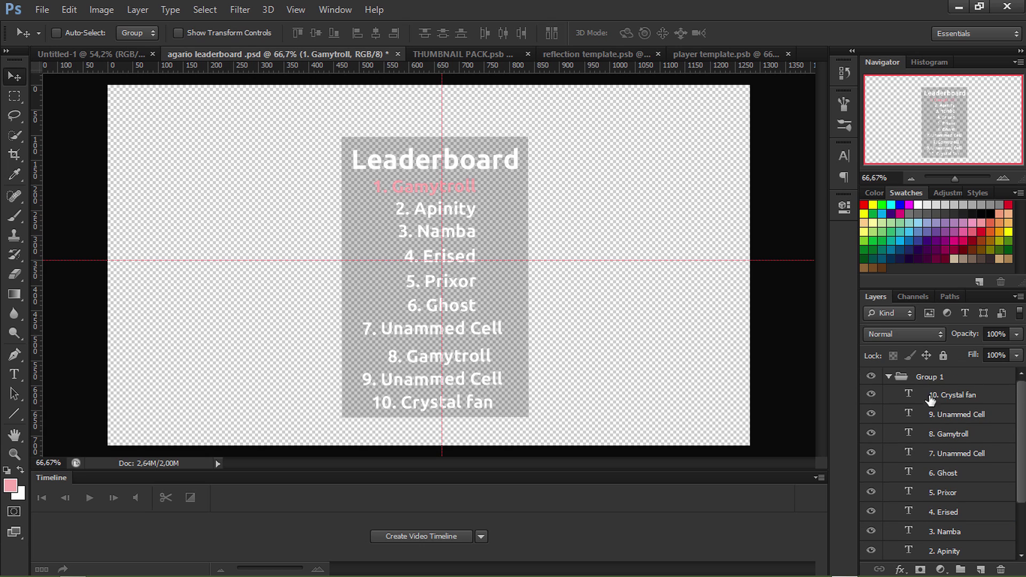
{"action": "left_click", "coordinate": [889, 378]}
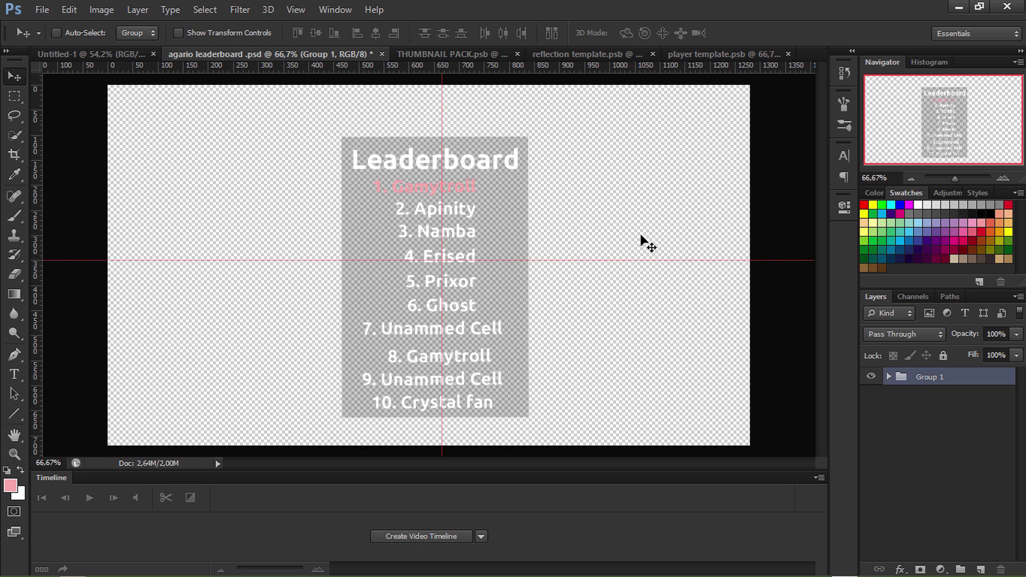
Copy the leaderboard group into the Untitled-1 document, hide it there and give it a red colour label.
{"action": "left_click_drag", "start_coordinate": [434, 251], "coordinate": [458, 249]}
{"action": "left_click", "coordinate": [869, 378]}
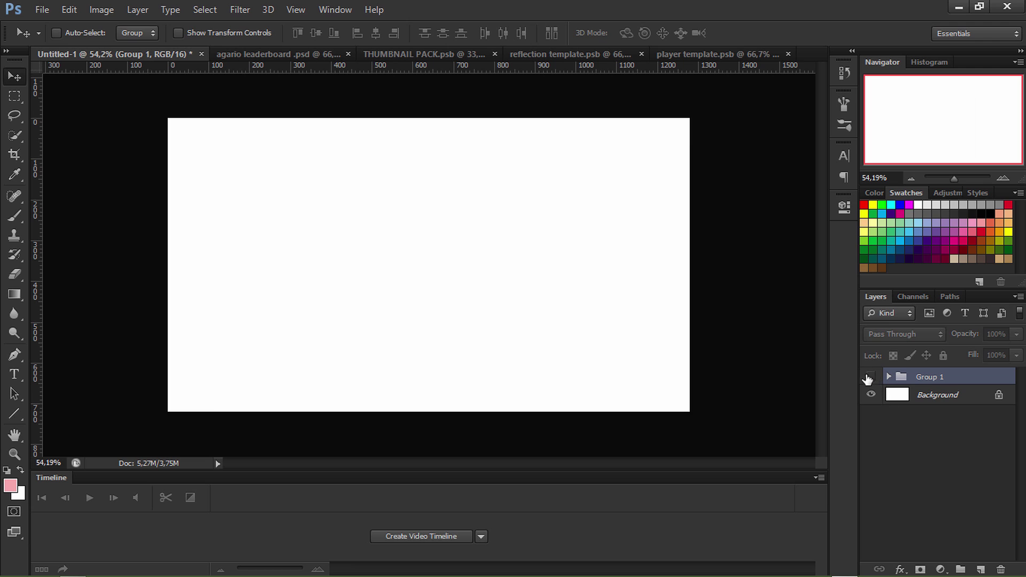
{"action": "right_click", "coordinate": [921, 379]}
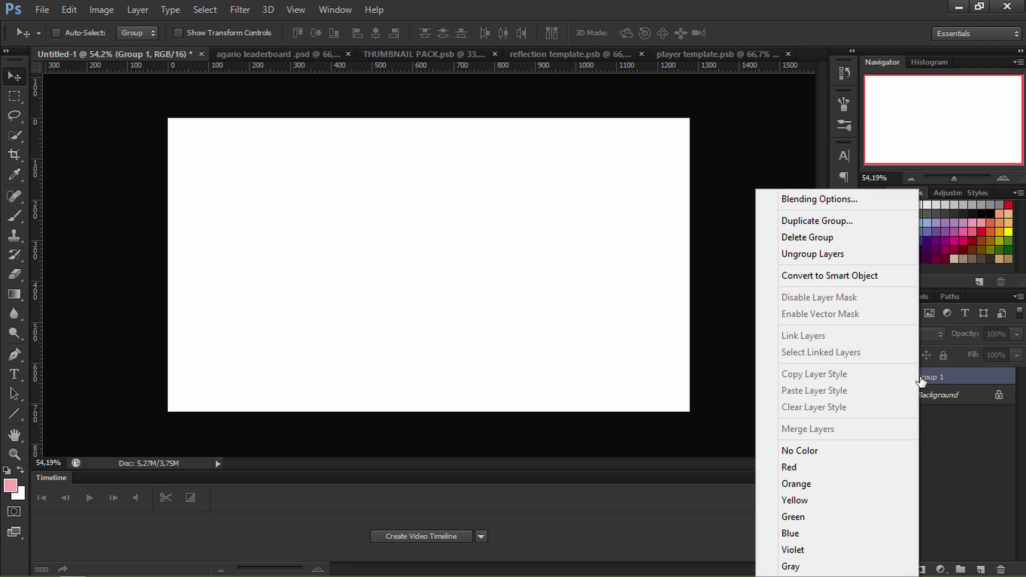
{"action": "left_click", "coordinate": [803, 470]}
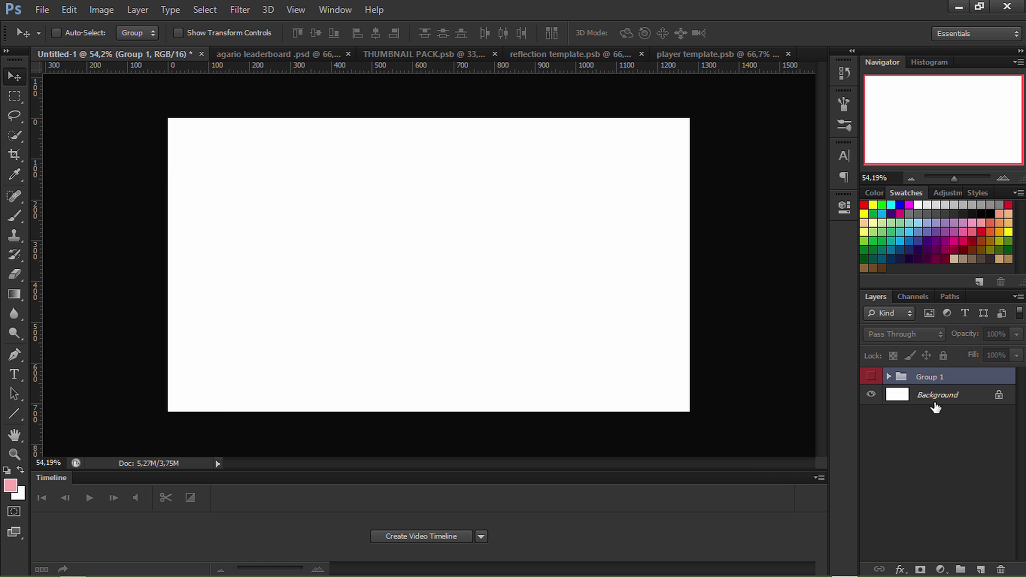
Close the agario leaderboard document without saving its changes.
{"action": "left_click", "coordinate": [301, 54]}
{"action": "left_click", "coordinate": [386, 54]}
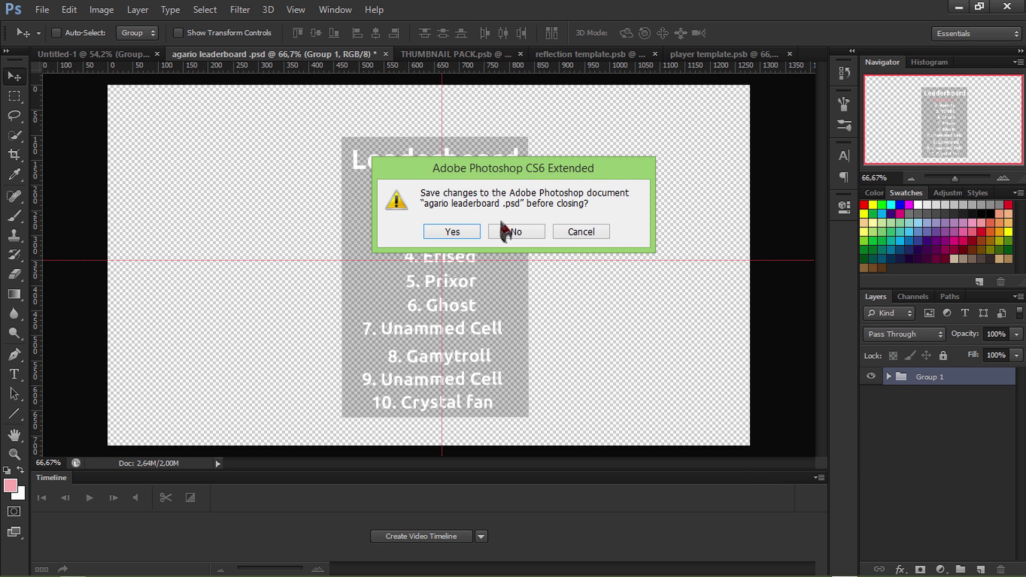
{"action": "left_click", "coordinate": [508, 236]}
Copy the reflection layer from reflection template.psb into Untitled-1 so that it covers the canvas, and hide the copied layer.
{"action": "left_click", "coordinate": [489, 54]}
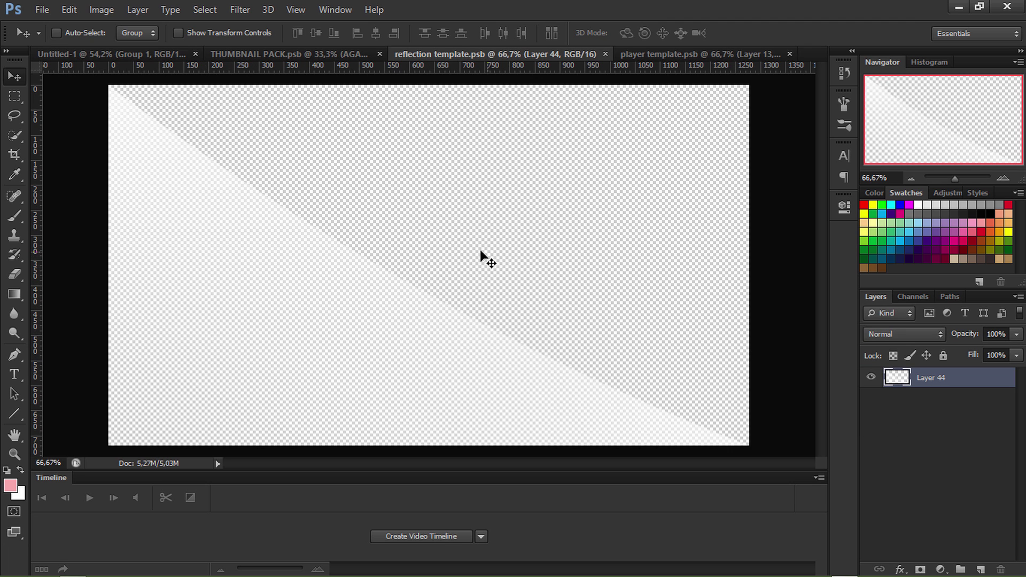
{"action": "left_click_drag", "start_coordinate": [289, 268], "coordinate": [328, 284]}
{"action": "key", "text": "ctrl+t"}
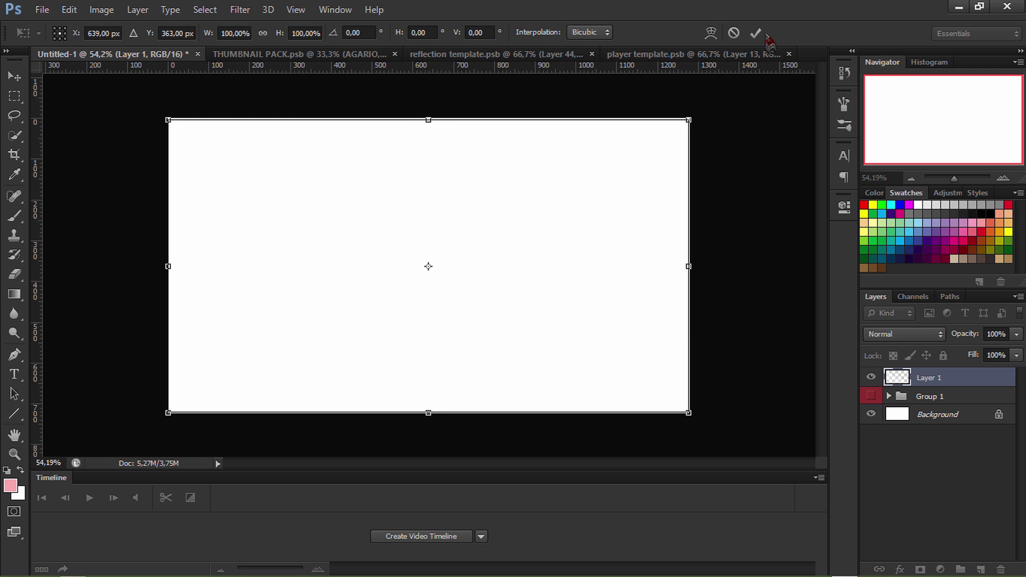
{"action": "left_click", "coordinate": [755, 32]}
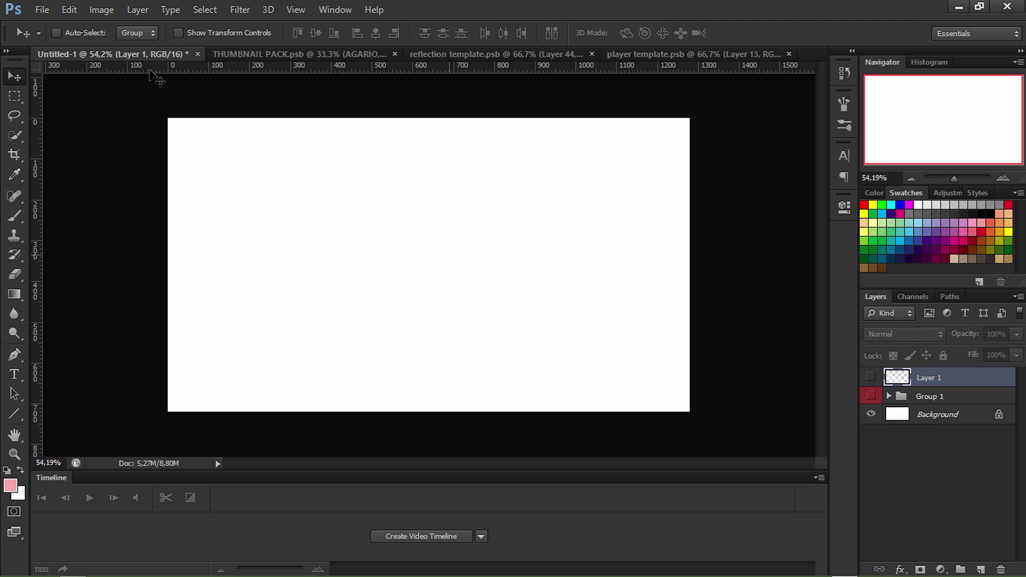
Close the reflection template document.
{"action": "left_click", "coordinate": [302, 54]}
{"action": "left_click", "coordinate": [455, 56]}
{"action": "key", "text": "ctrl+w"}
In the player template document, replace the text over the cat face with "titan".
{"action": "left_click", "coordinate": [463, 56]}
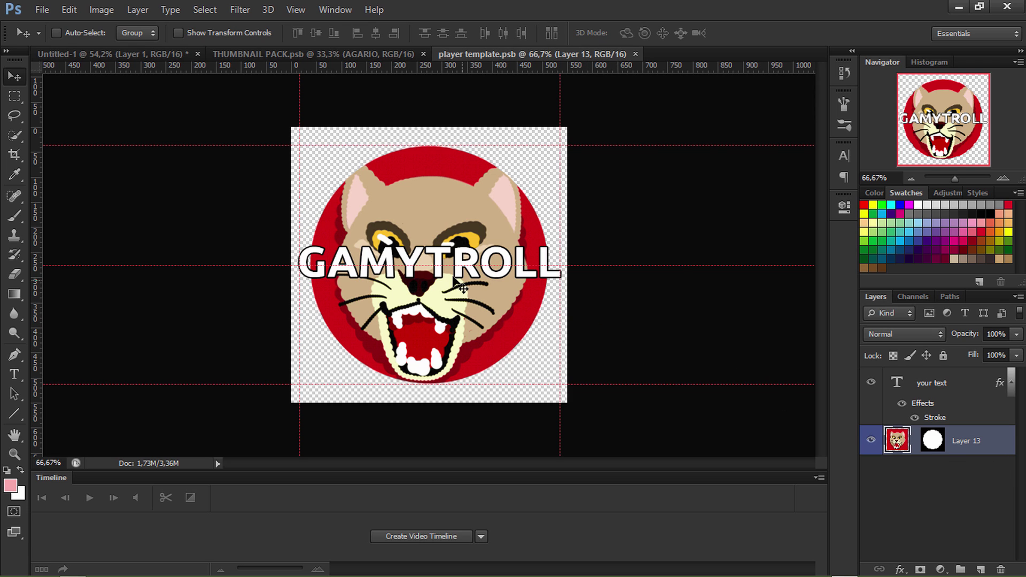
{"action": "scroll", "coordinate": [391, 267], "scroll_direction": "down", "scroll_amount": 3}
{"action": "scroll", "coordinate": [390, 267], "scroll_direction": "up", "scroll_amount": 4}
{"action": "scroll", "coordinate": [390, 267], "scroll_direction": "down", "scroll_amount": 3}
{"action": "double_click", "coordinate": [895, 382]}
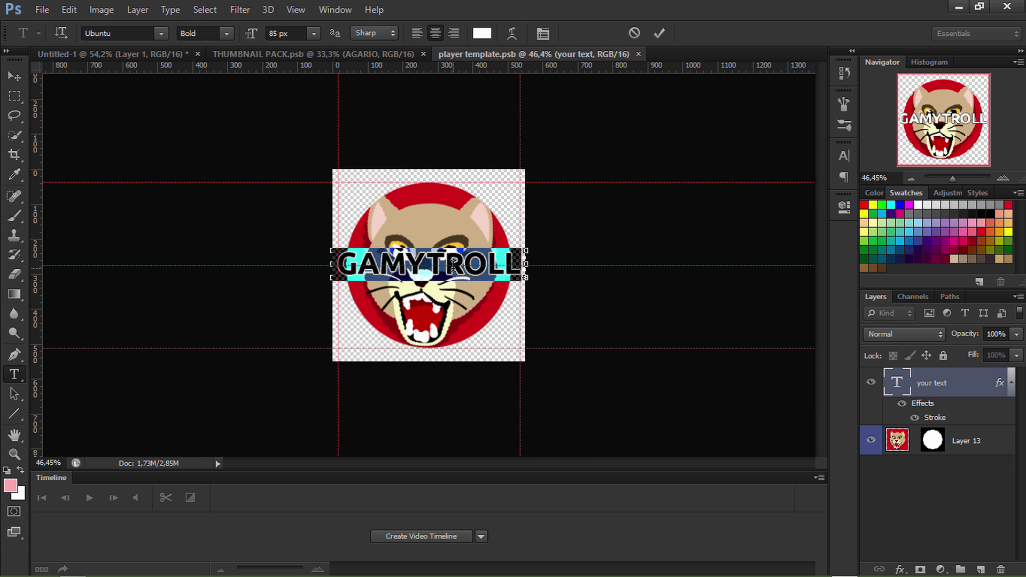
{"action": "type", "text": "titan"}
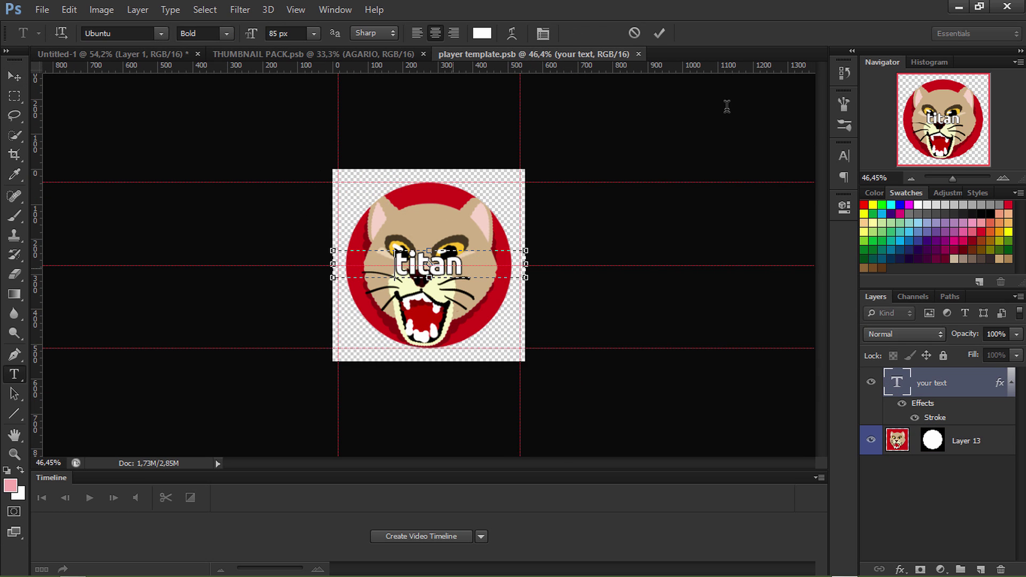
{"action": "left_click", "coordinate": [659, 33]}
{"action": "key", "text": "v"}
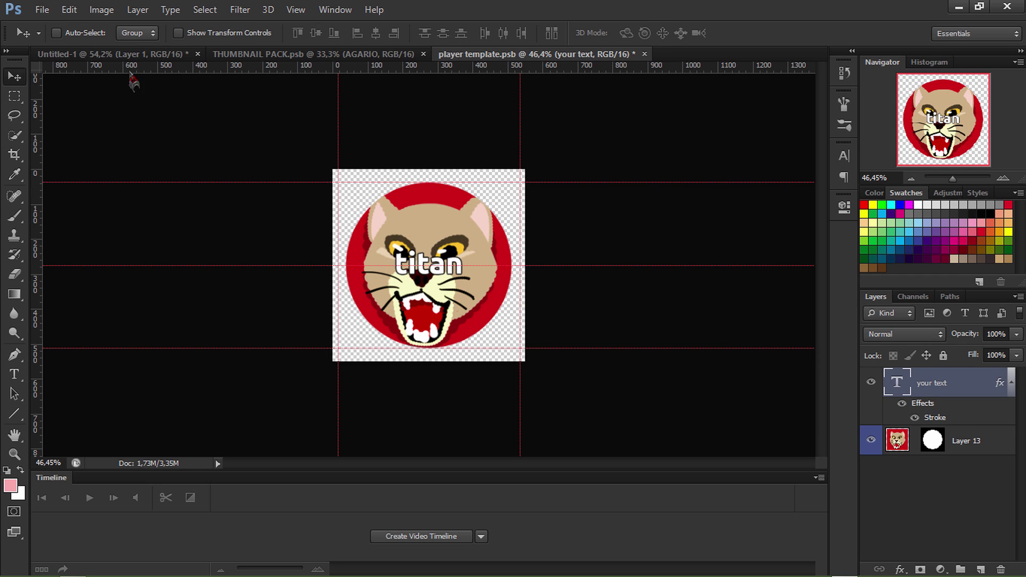
{"action": "left_click", "coordinate": [41, 10]}
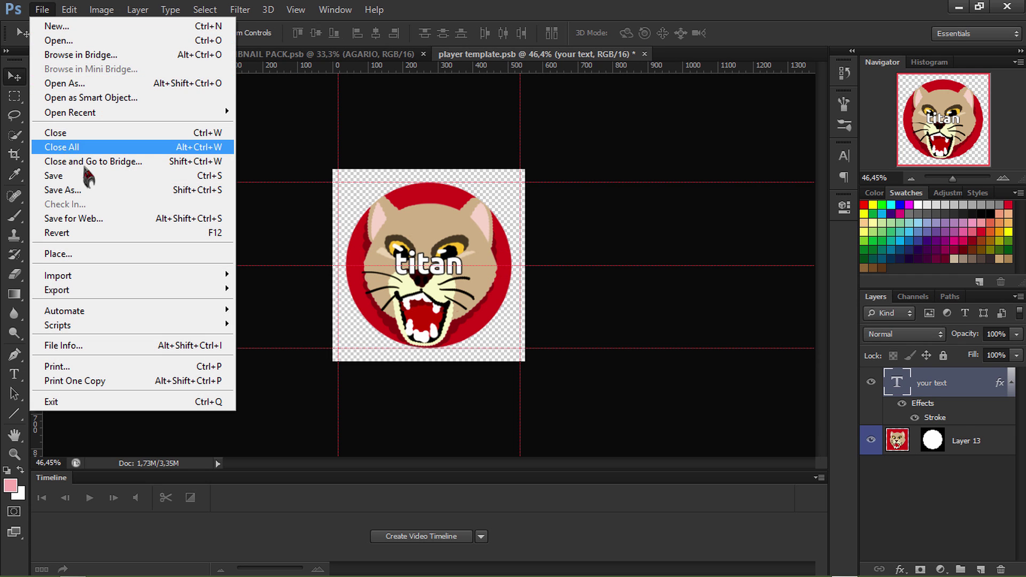
Copy the dark grid layer from the thumbnail pack's AGARIO group into the player template, placing it between the titan text and the cat layer.
{"action": "left_click", "coordinate": [292, 54]}
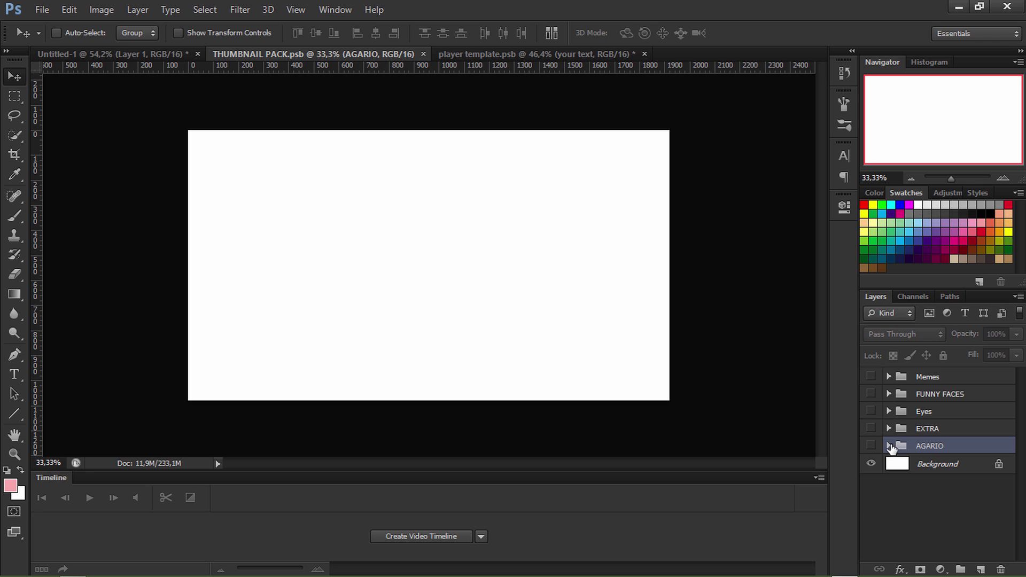
{"action": "left_click", "coordinate": [890, 445]}
{"action": "left_click", "coordinate": [893, 522]}
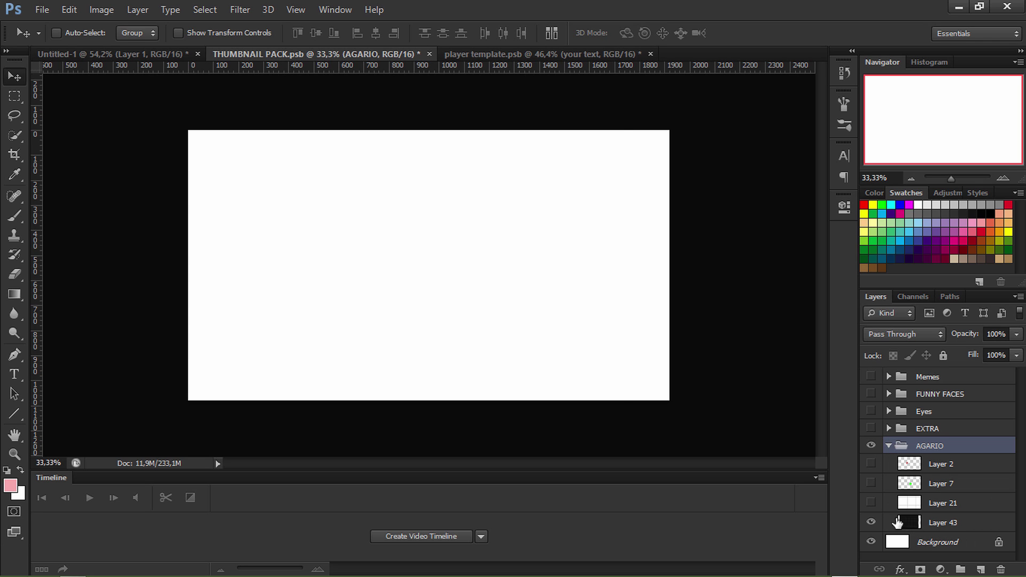
{"action": "left_click", "coordinate": [871, 523]}
{"action": "left_click_drag", "start_coordinate": [443, 227], "coordinate": [453, 273]}
{"action": "left_click_drag", "start_coordinate": [941, 388], "coordinate": [929, 453]}
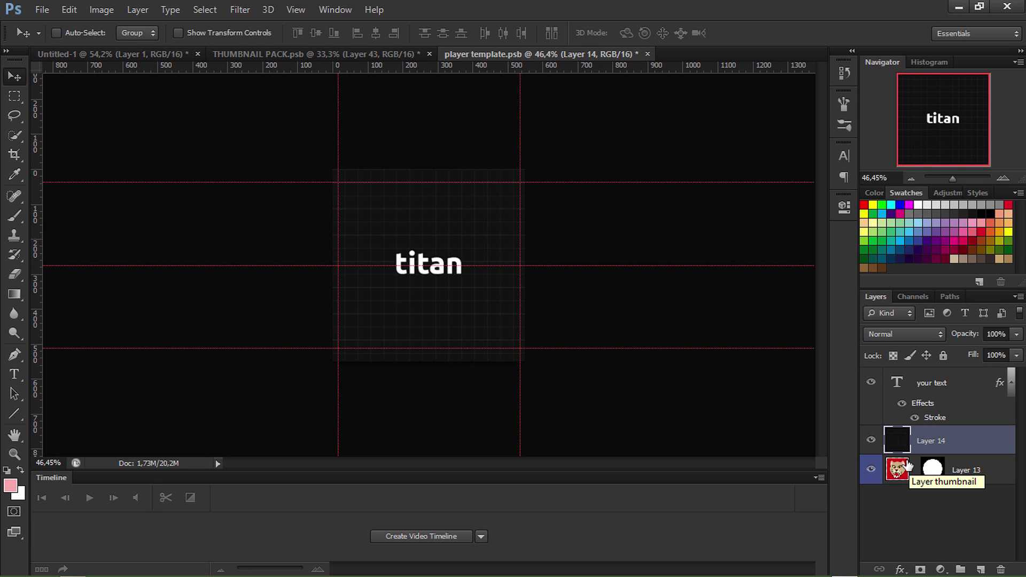
Clip the dark grid layer to the circular cat layer directly beneath it.
{"action": "left_click_drag", "start_coordinate": [907, 467], "coordinate": [912, 496]}
{"action": "key", "text": "alt"}
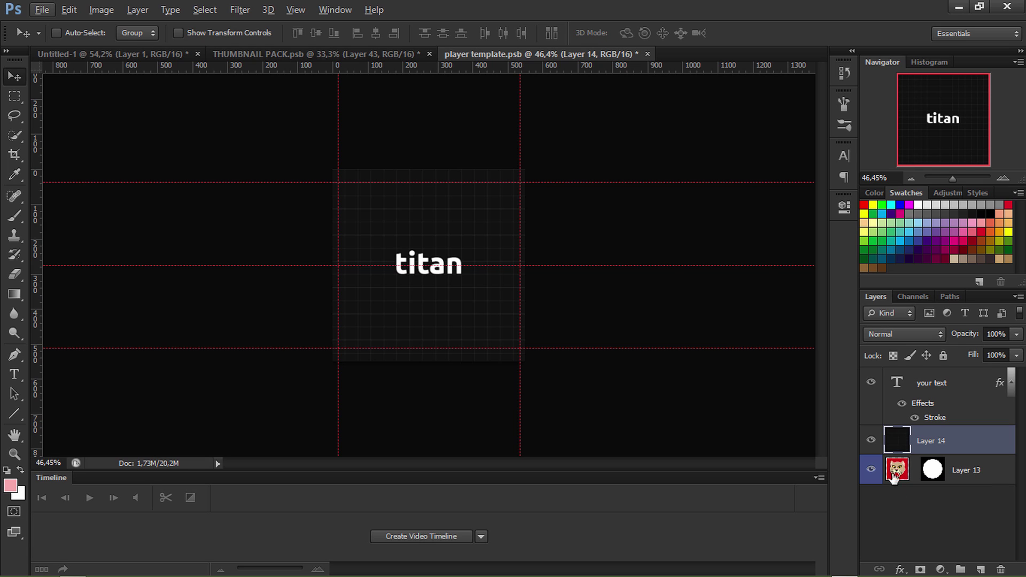
{"action": "key", "text": "alt"}
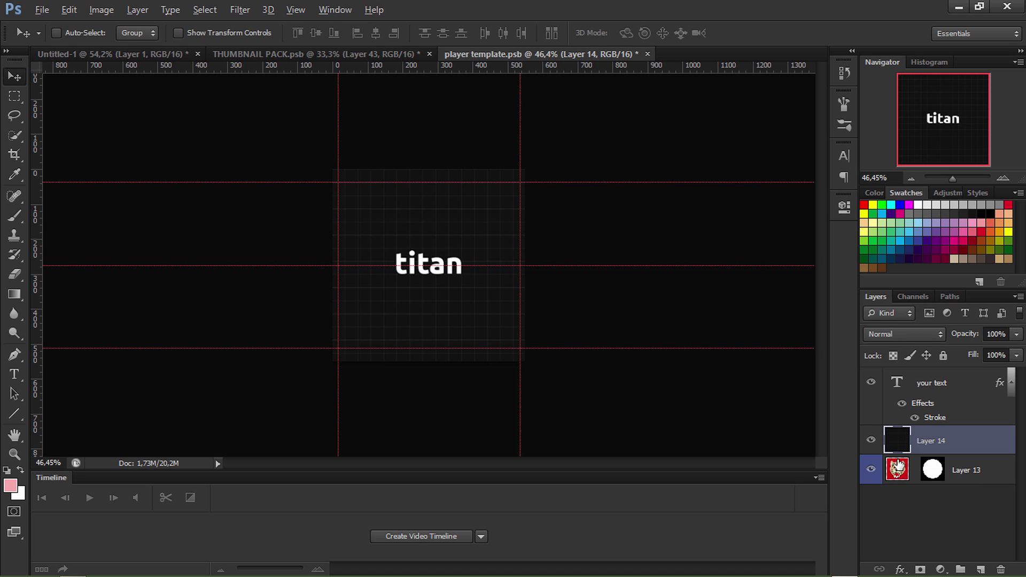
{"action": "left_click", "coordinate": [897, 452], "text": "alt"}
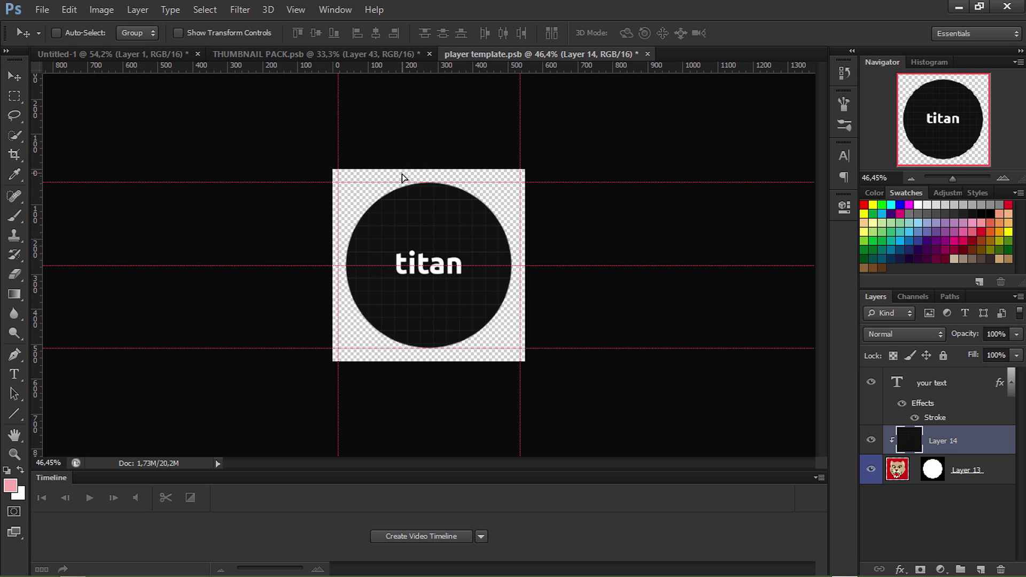
Scale the clipped grid layer down to about 47.4% so that its frame just surrounds the circle.
{"action": "key", "text": "ctrl+t"}
{"action": "key", "text": "ctrl+0"}
{"action": "left_click_drag", "start_coordinate": [573, 122], "coordinate": [405, 280]}
{"action": "left_click_drag", "start_coordinate": [309, 348], "coordinate": [414, 272]}
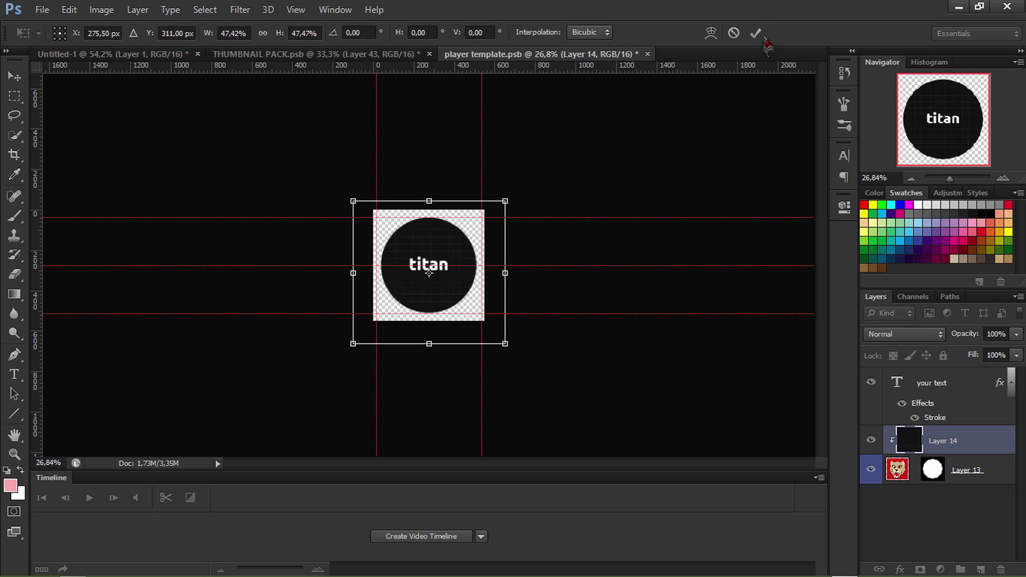
{"action": "left_click", "coordinate": [755, 33]}
{"action": "key", "text": "ctrl+0"}
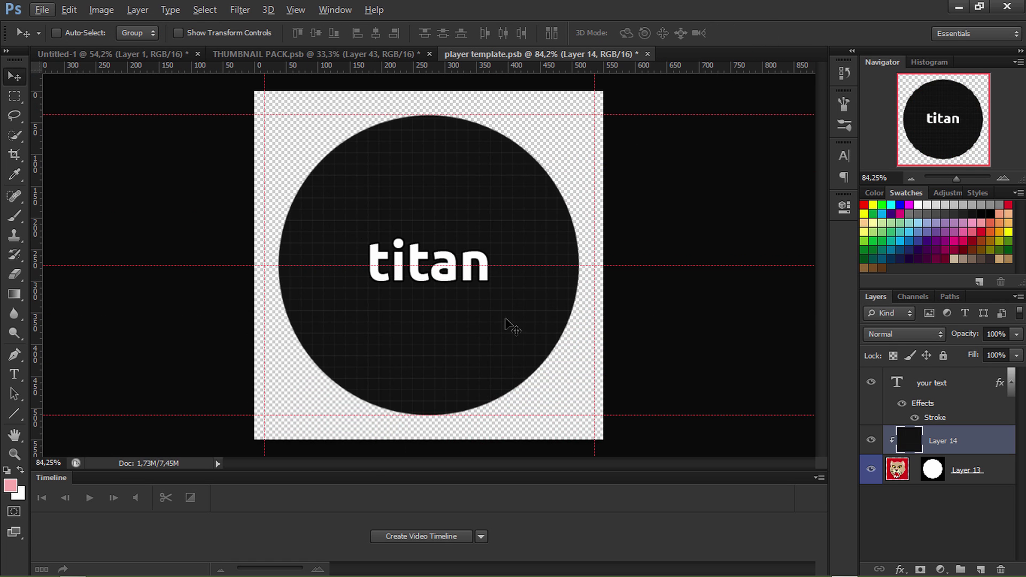
Convert the text, grid and cat layers into one smart object and copy it into Untitled-1, slightly right of the canvas centre.
{"action": "right_click", "coordinate": [963, 454]}
{"action": "left_click", "coordinate": [975, 395]}
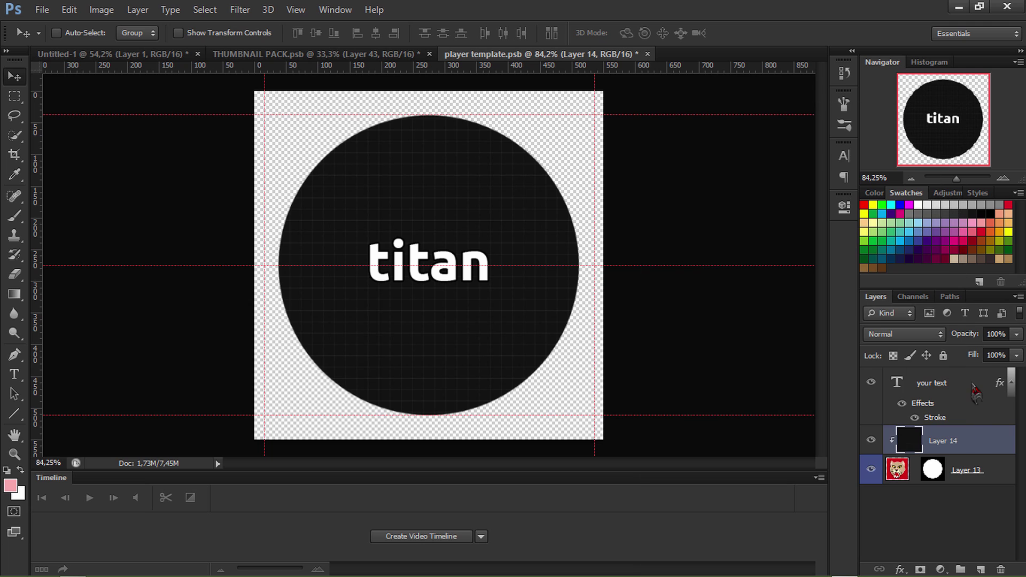
{"action": "left_click", "coordinate": [957, 389]}
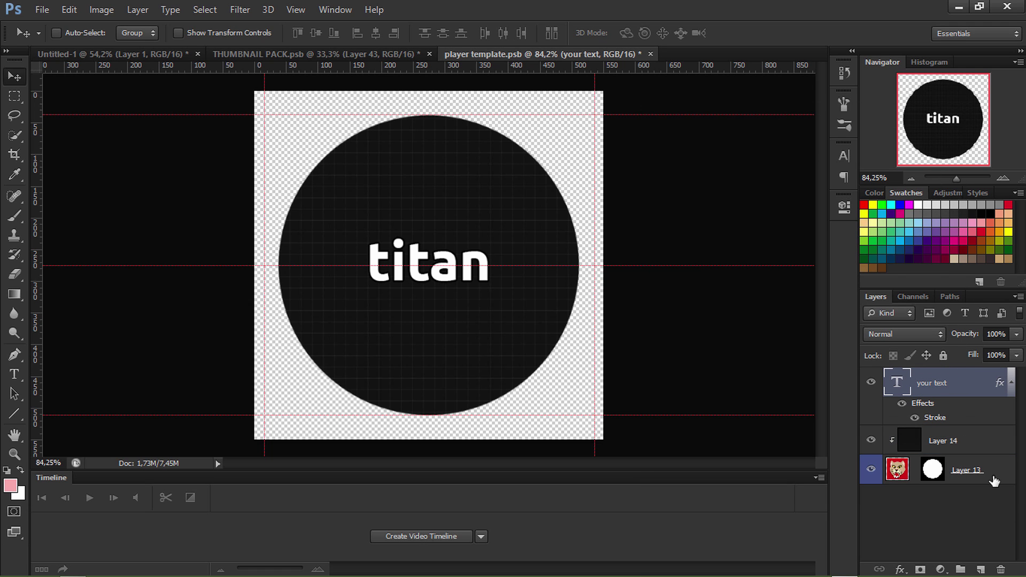
{"action": "left_click", "coordinate": [994, 480], "text": "shift"}
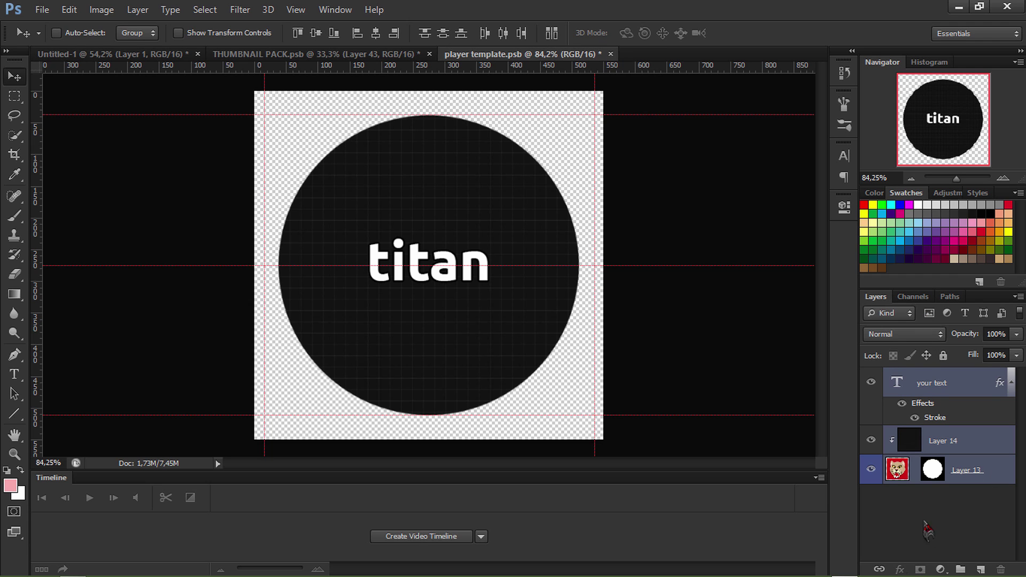
{"action": "right_click", "coordinate": [971, 447]}
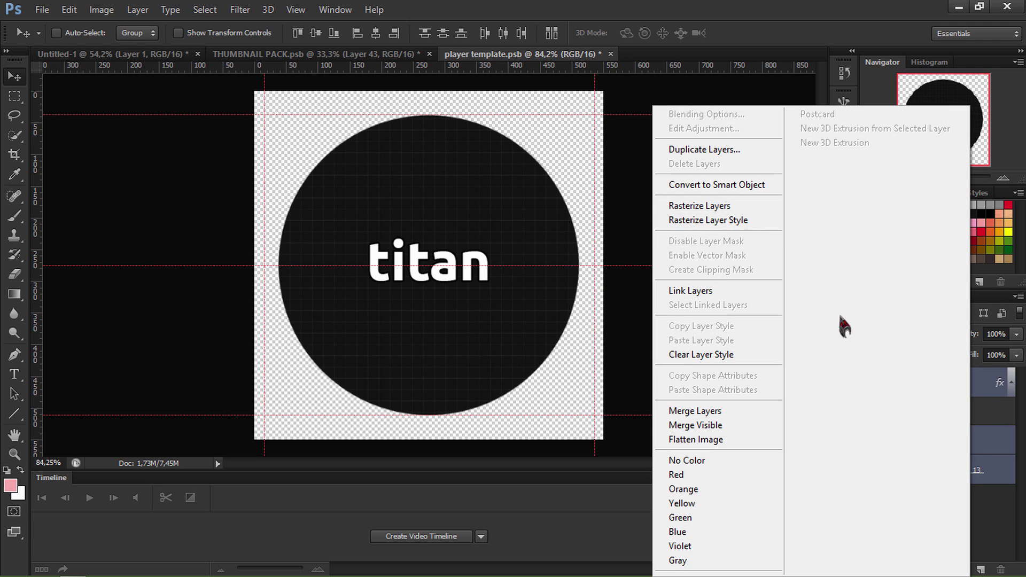
{"action": "left_click", "coordinate": [719, 184]}
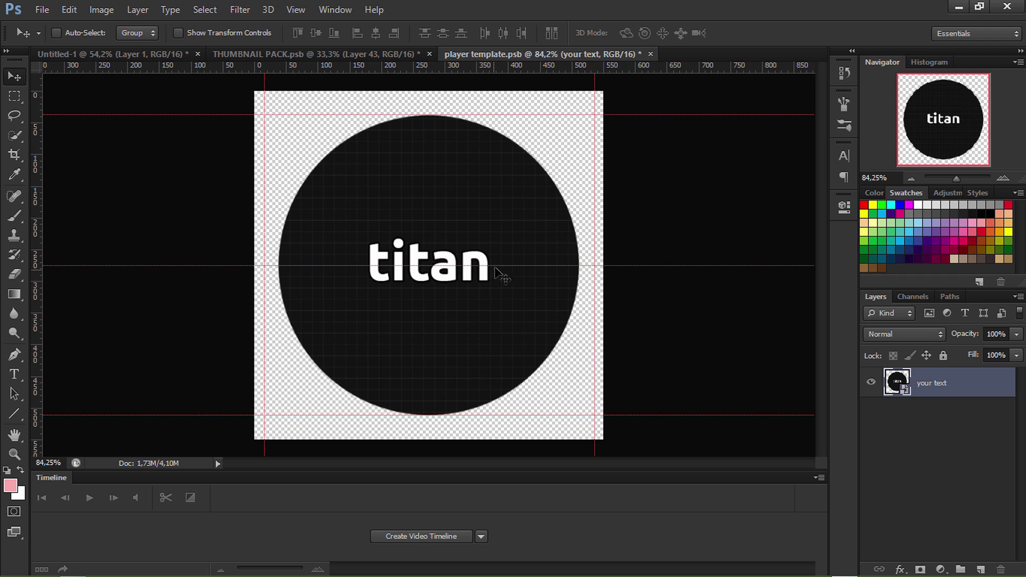
{"action": "left_click_drag", "start_coordinate": [404, 208], "coordinate": [351, 234]}
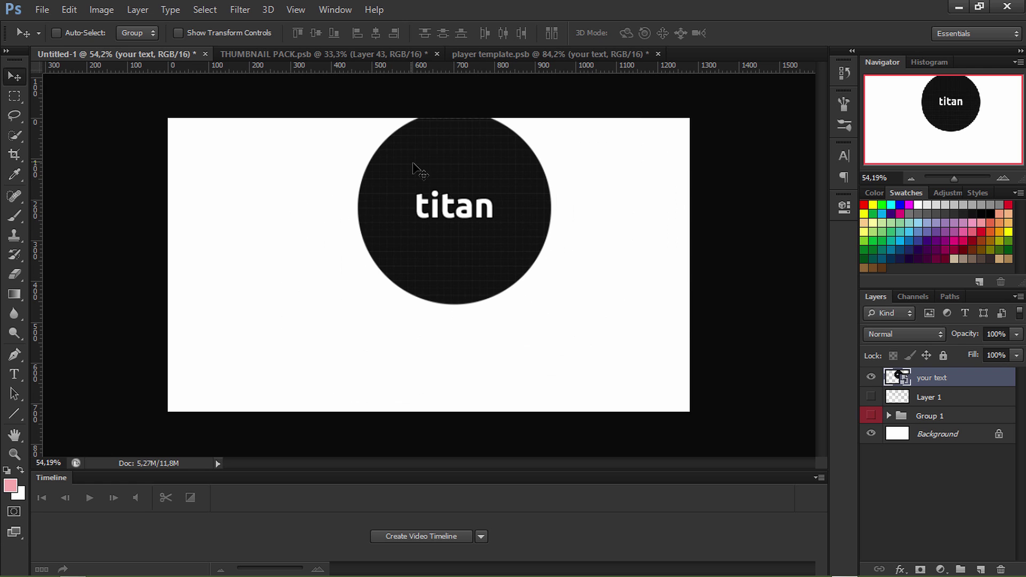
{"action": "left_click_drag", "start_coordinate": [472, 206], "coordinate": [491, 273]}
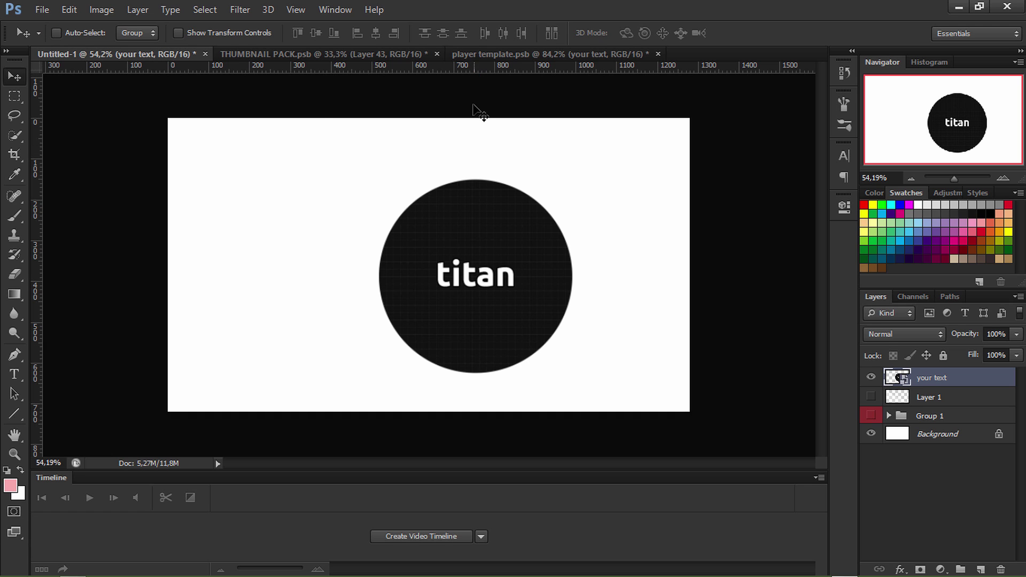
Close the player template without saving its changes and remove the titan circle layer from Untitled-1.
{"action": "left_click", "coordinate": [587, 55]}
{"action": "left_click", "coordinate": [659, 55]}
{"action": "left_click", "coordinate": [519, 231]}
{"action": "mouse_move", "coordinate": [478, 273]}
{"action": "left_mouse_down"}
{"action": "mouse_move", "coordinate": [418, 247]}
{"action": "mouse_move", "coordinate": [467, 277]}
{"action": "left_mouse_up"}
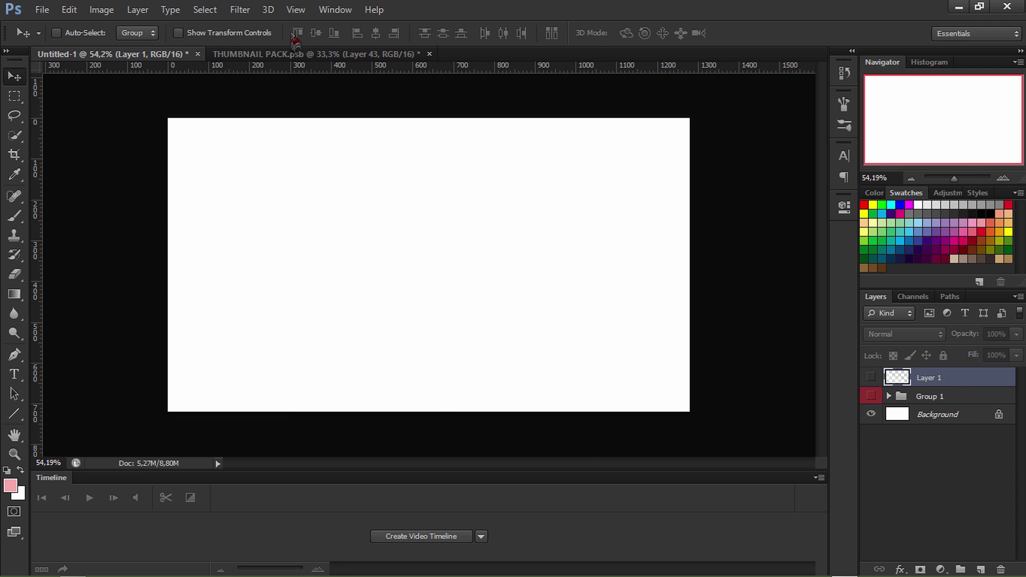
Preview the layers of the AGARIO group in the thumbnail pack one at a time, hiding each again.
{"action": "left_click", "coordinate": [247, 54]}
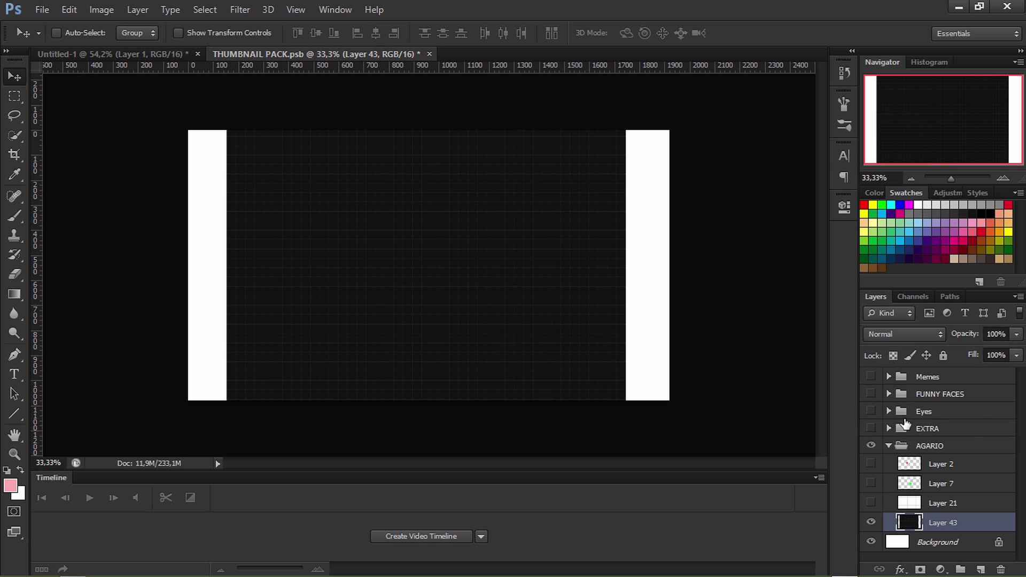
{"action": "left_click", "coordinate": [887, 448]}
{"action": "left_click", "coordinate": [871, 446]}
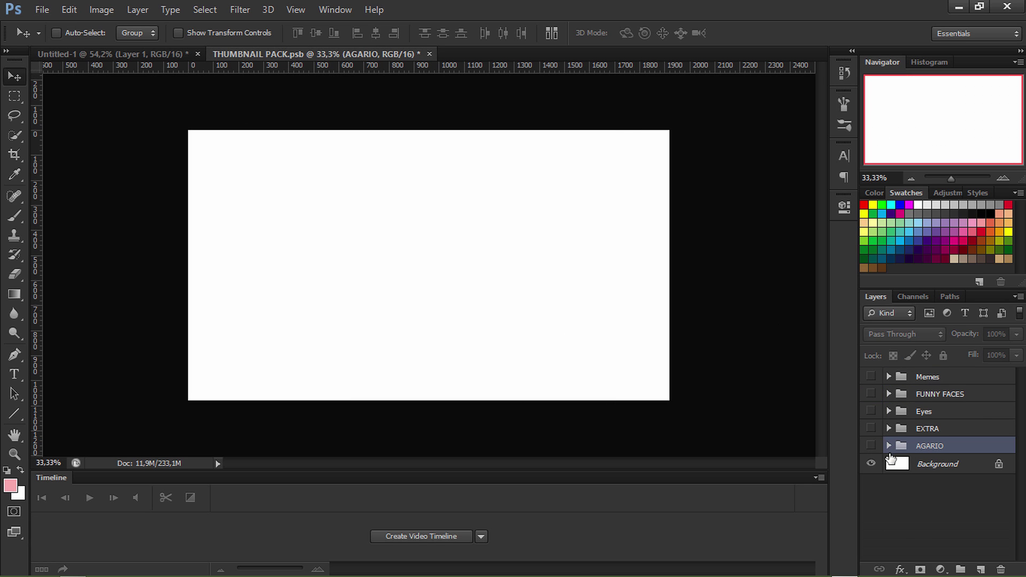
{"action": "left_click", "coordinate": [889, 447]}
{"action": "left_click", "coordinate": [872, 523]}
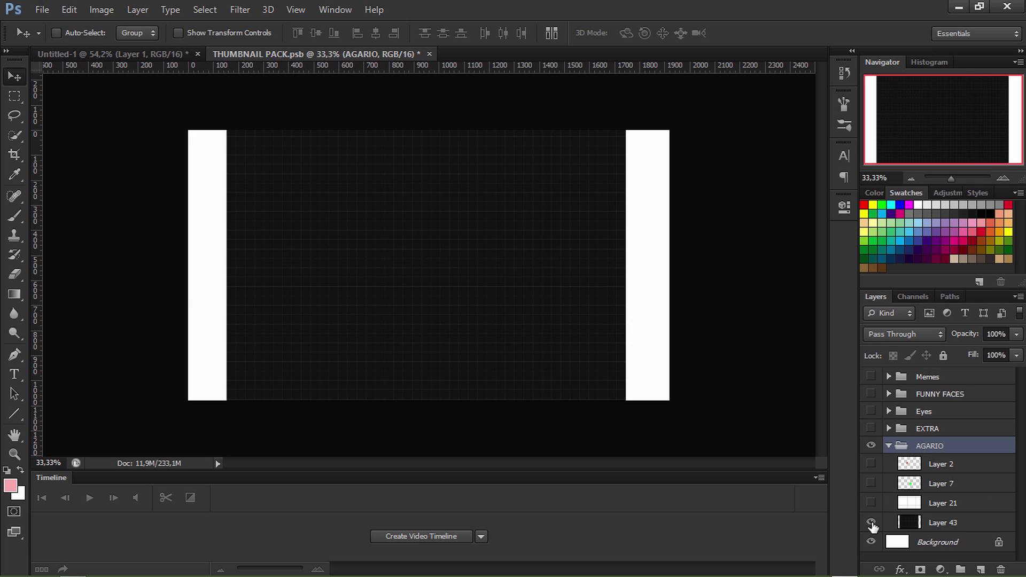
{"action": "left_click", "coordinate": [871, 523]}
{"action": "left_click", "coordinate": [871, 503]}
{"action": "left_click", "coordinate": [871, 503]}
{"action": "left_click", "coordinate": [871, 483]}
{"action": "left_click", "coordinate": [871, 483]}
{"action": "left_click", "coordinate": [871, 464]}
{"action": "left_click", "coordinate": [871, 464]}
{"action": "left_click", "coordinate": [889, 446]}
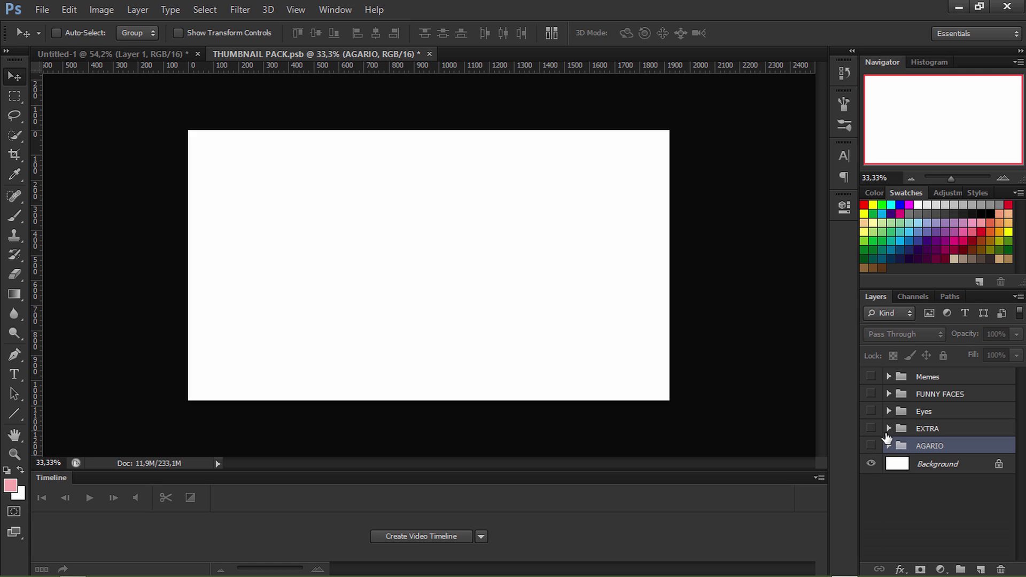
Examine the images in the EXTRA group by showing and hiding Layers 18, 16, 3, 5 and 8 in turn.
{"action": "left_click", "coordinate": [888, 428]}
{"action": "left_click", "coordinate": [875, 449]}
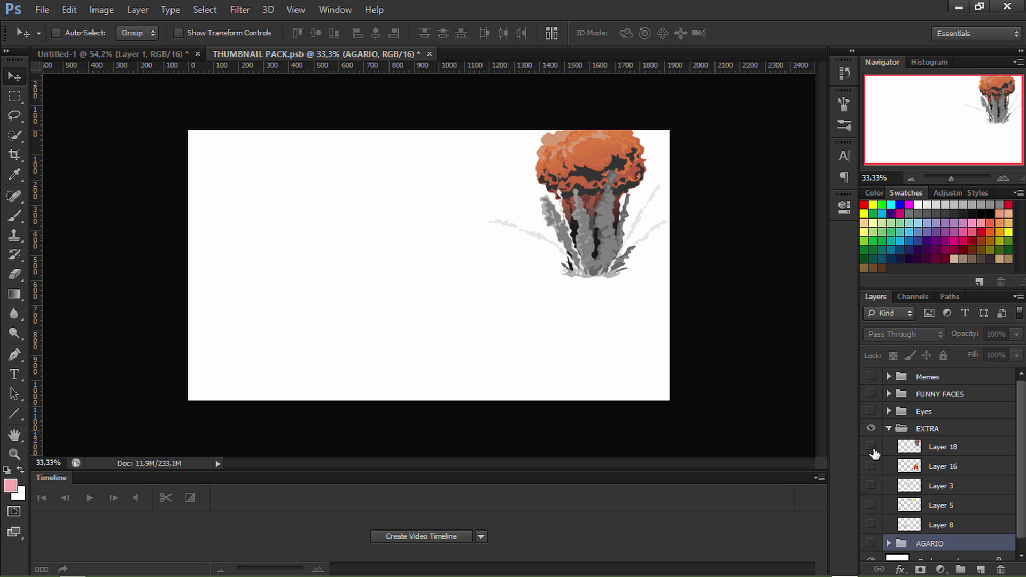
{"action": "left_click", "coordinate": [872, 449]}
{"action": "left_click", "coordinate": [872, 466]}
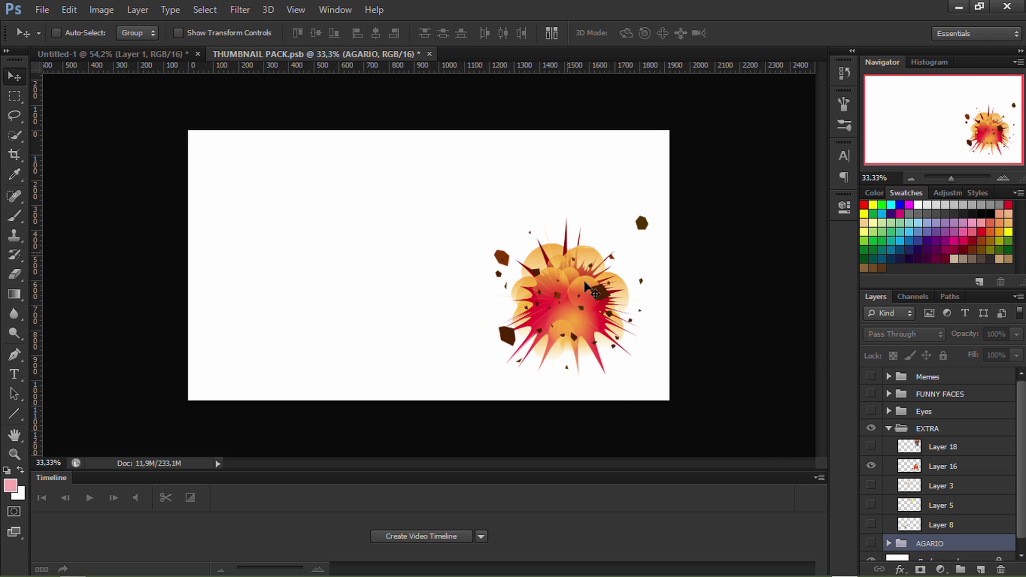
{"action": "left_click", "coordinate": [872, 466]}
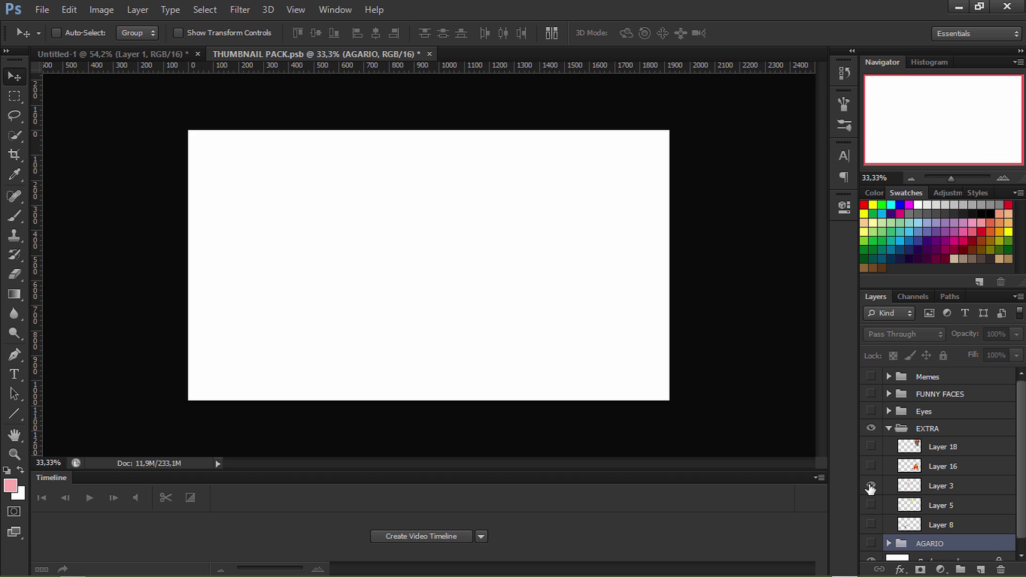
{"action": "left_click", "coordinate": [870, 487]}
{"action": "left_click_drag", "start_coordinate": [429, 258], "coordinate": [337, 256]}
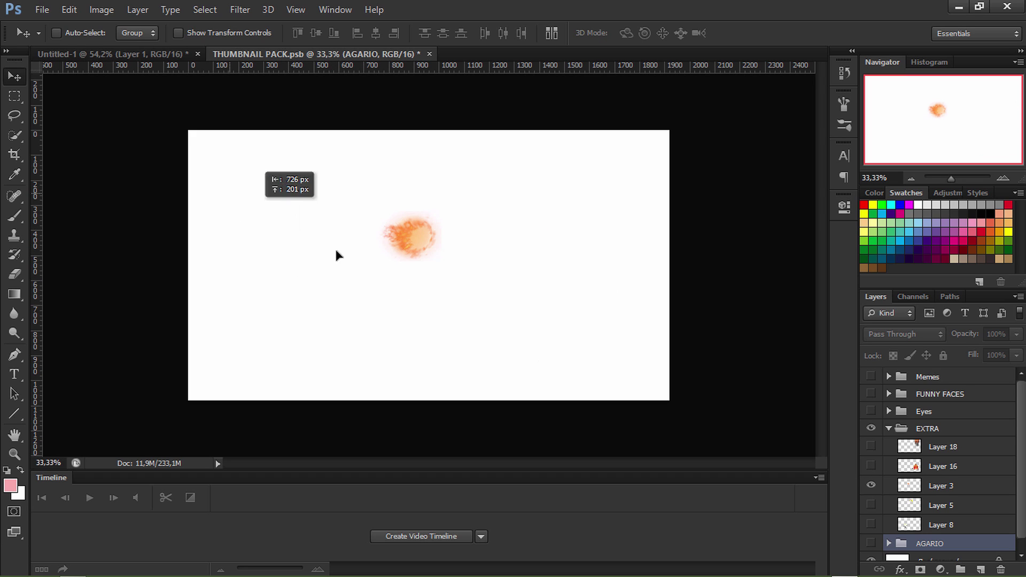
{"action": "left_click", "coordinate": [871, 486]}
{"action": "left_click", "coordinate": [871, 505]}
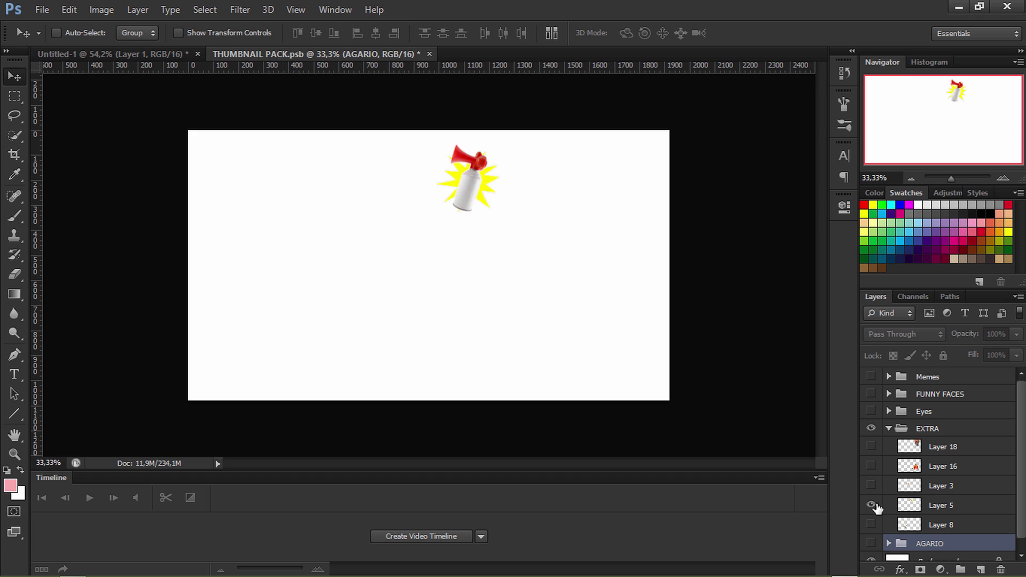
{"action": "left_click", "coordinate": [871, 505]}
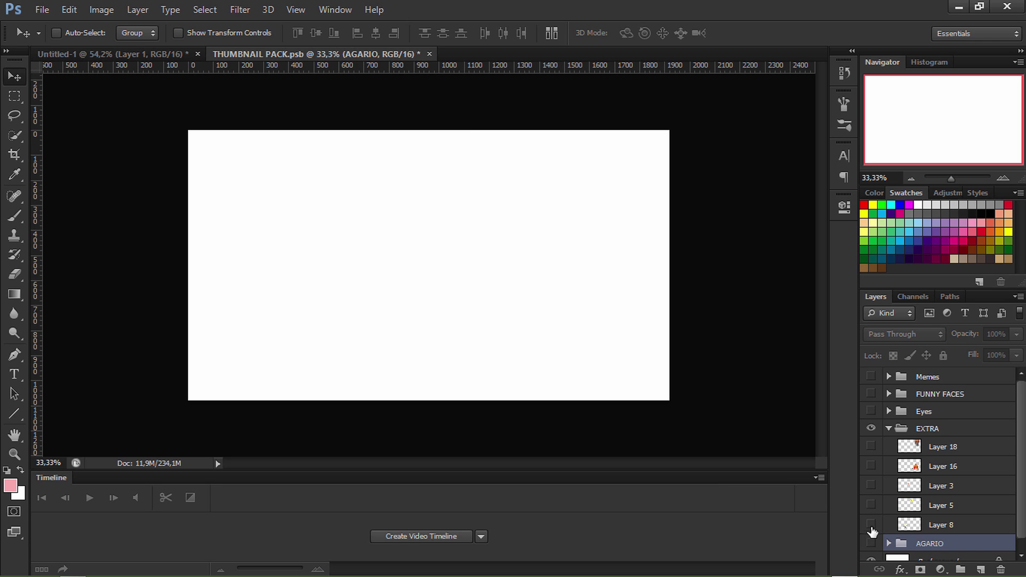
{"action": "left_click", "coordinate": [871, 525]}
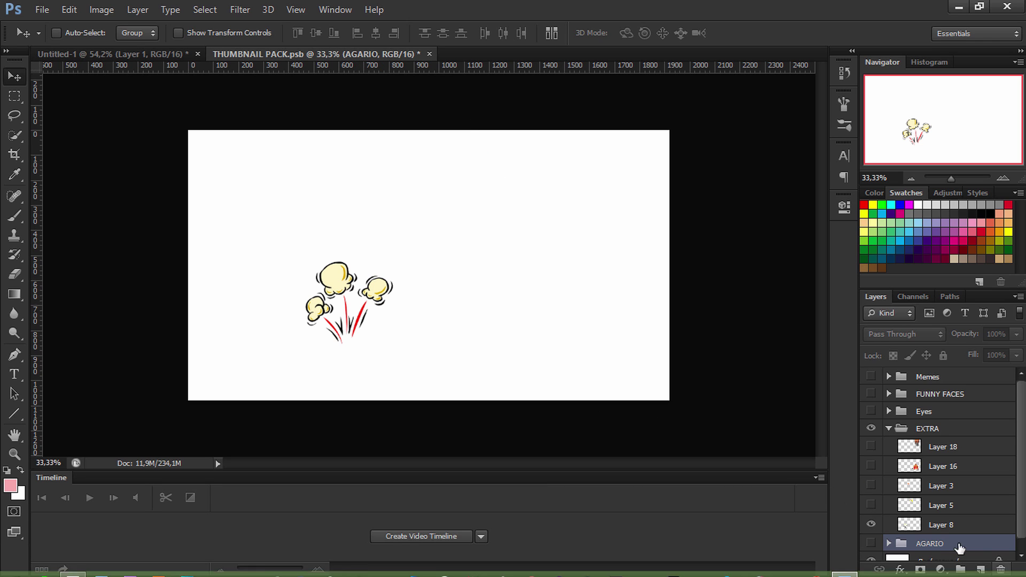
{"action": "left_click", "coordinate": [871, 524]}
{"action": "left_click", "coordinate": [888, 428]}
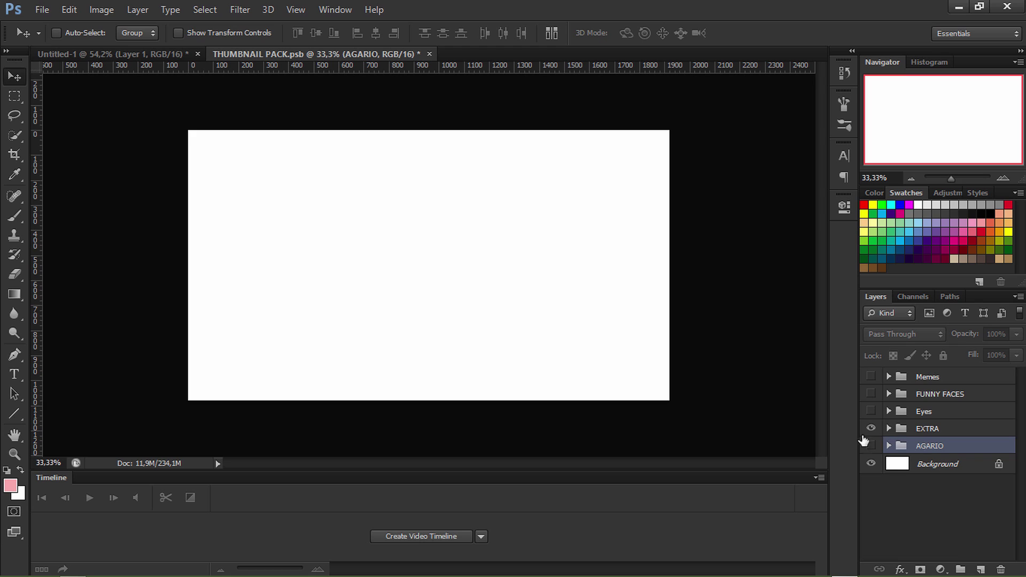
Examine the designs in the Eyes group by showing its layers in turn, then hide and collapse the group.
{"action": "left_click", "coordinate": [888, 411]}
{"action": "left_click", "coordinate": [871, 429]}
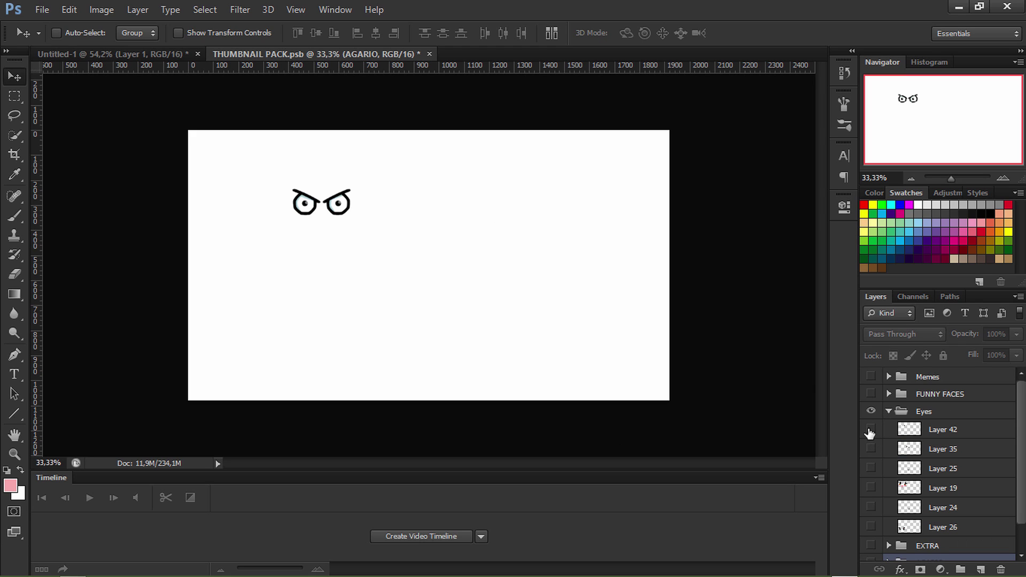
{"action": "left_click", "coordinate": [871, 431]}
{"action": "left_click", "coordinate": [871, 449]}
{"action": "left_click", "coordinate": [871, 449]}
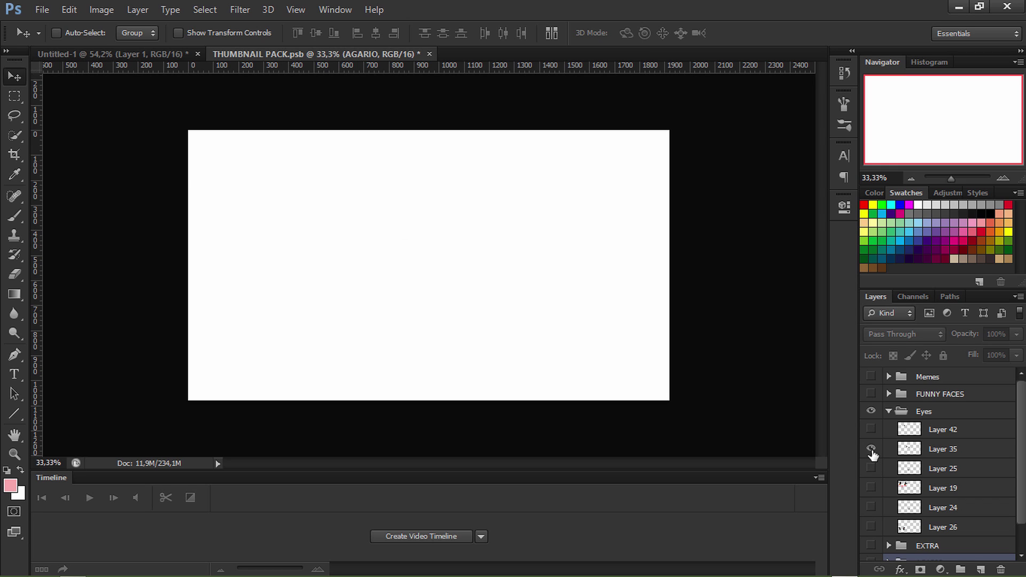
{"action": "left_click", "coordinate": [872, 450]}
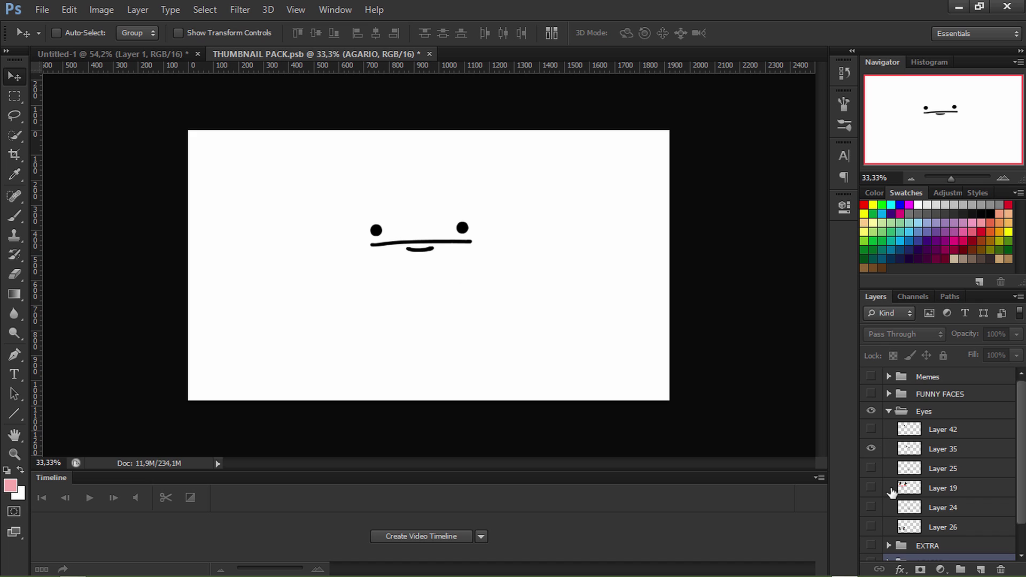
{"action": "left_click", "coordinate": [871, 449]}
{"action": "left_click", "coordinate": [871, 468]}
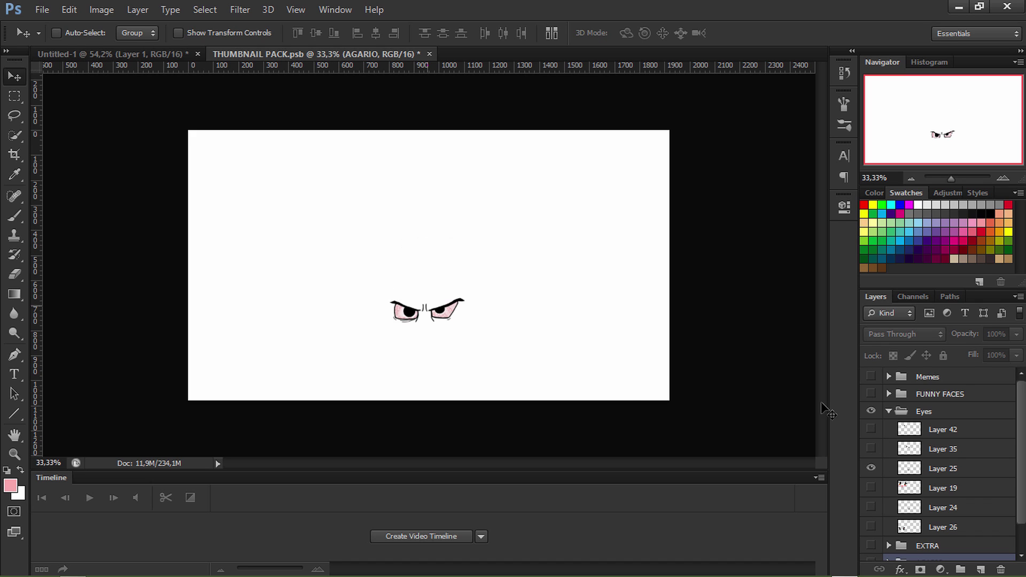
{"action": "left_click", "coordinate": [871, 468]}
{"action": "left_click", "coordinate": [871, 488]}
{"action": "left_click", "coordinate": [871, 487]}
{"action": "left_click", "coordinate": [871, 508]}
{"action": "left_click", "coordinate": [871, 508]}
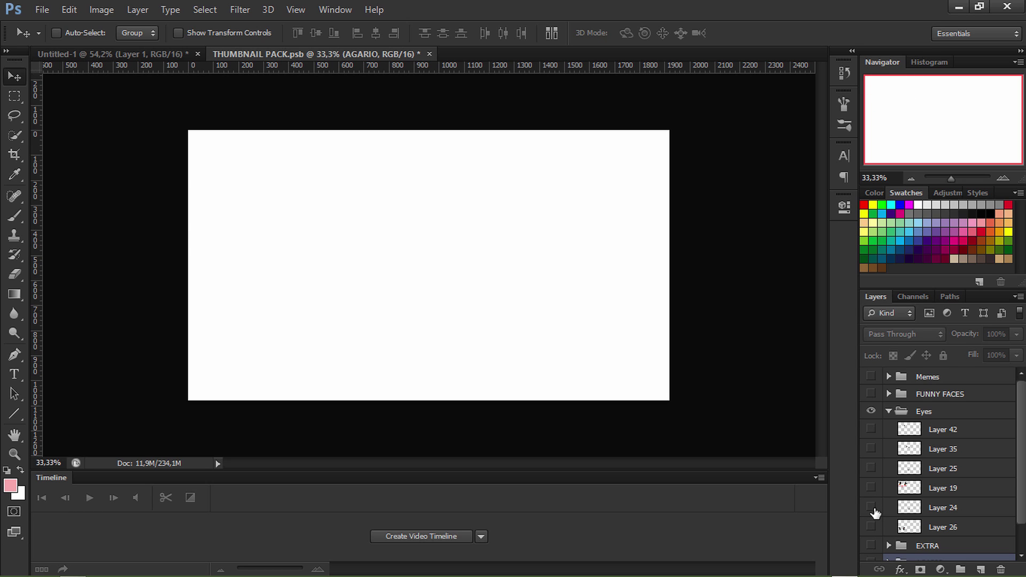
{"action": "left_click", "coordinate": [871, 508]}
{"action": "left_click", "coordinate": [871, 508]}
{"action": "left_click", "coordinate": [871, 527]}
{"action": "left_click", "coordinate": [871, 411]}
{"action": "left_click", "coordinate": [889, 412]}
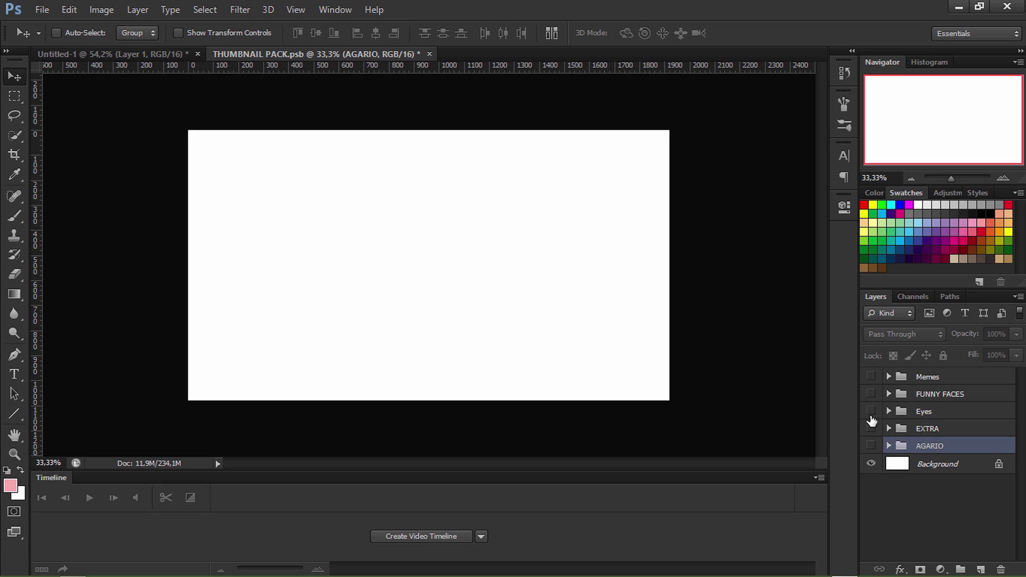
Examine images in the FUNNY FACES group by showing Layers 14 and 27 in turn, then hide and collapse the group.
{"action": "left_click", "coordinate": [888, 394]}
{"action": "left_click", "coordinate": [871, 413]}
{"action": "left_click", "coordinate": [871, 412]}
{"action": "left_click_drag", "start_coordinate": [871, 450], "coordinate": [871, 412]}
{"action": "scroll", "coordinate": [889, 474], "scroll_direction": "down", "scroll_amount": 1}
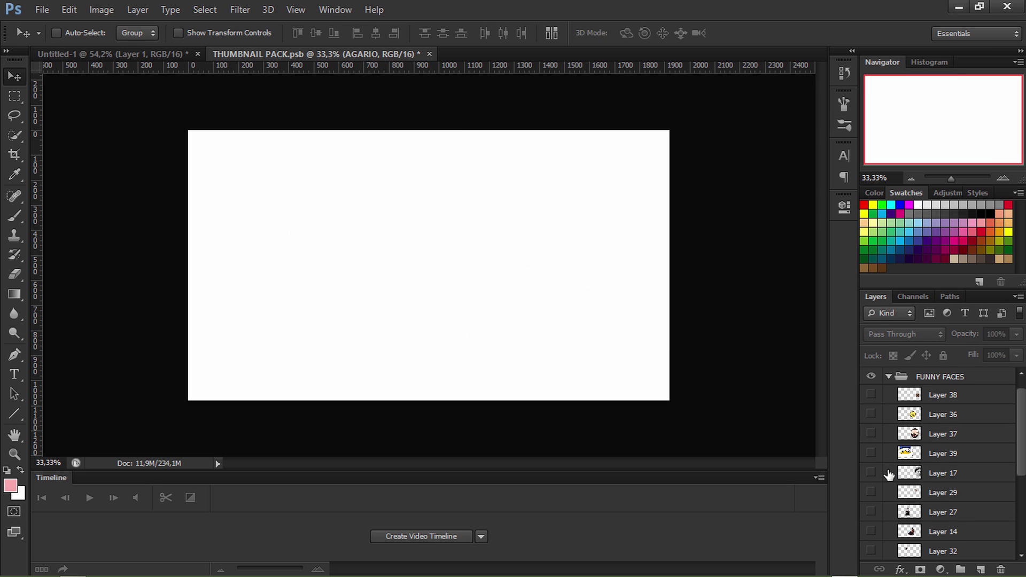
{"action": "left_click", "coordinate": [872, 531]}
{"action": "left_click", "coordinate": [871, 531]}
{"action": "left_click", "coordinate": [871, 512]}
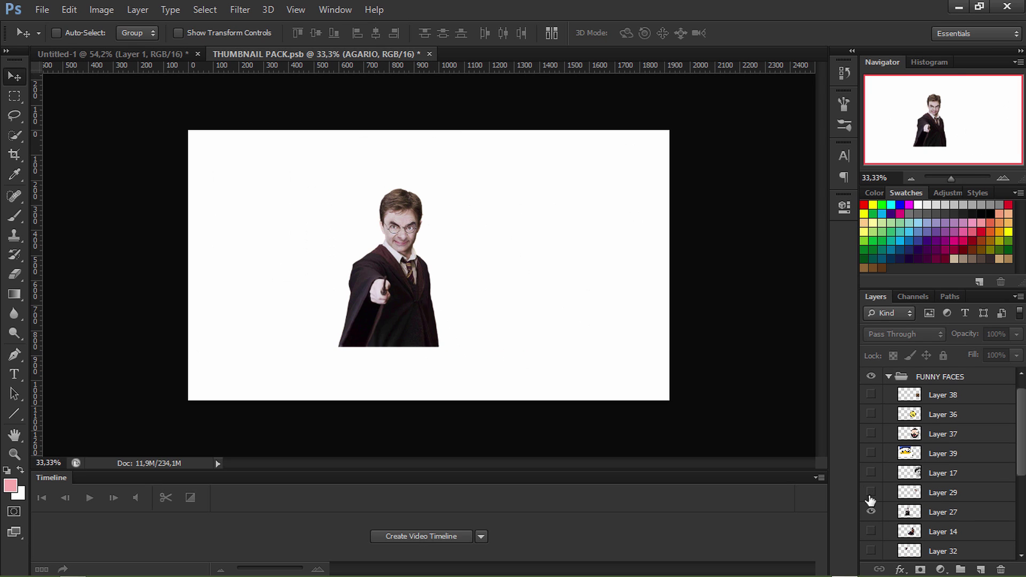
{"action": "left_click", "coordinate": [872, 513]}
{"action": "left_click", "coordinate": [874, 377]}
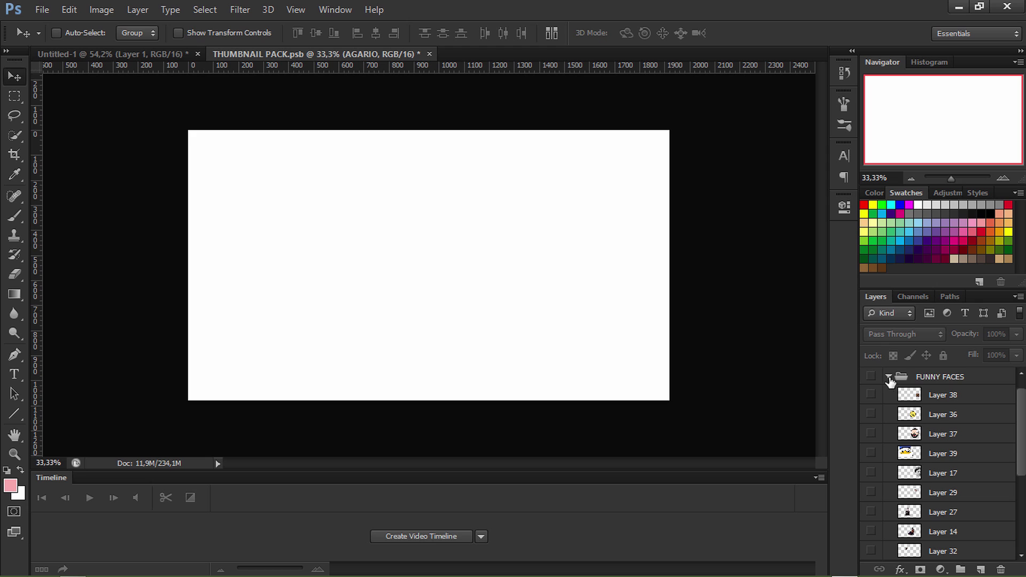
{"action": "left_click", "coordinate": [888, 377]}
Examine the drawings in the Memes group by showing and hiding its layers, leave Layer 22 visible and collapse the group.
{"action": "left_click", "coordinate": [889, 377]}
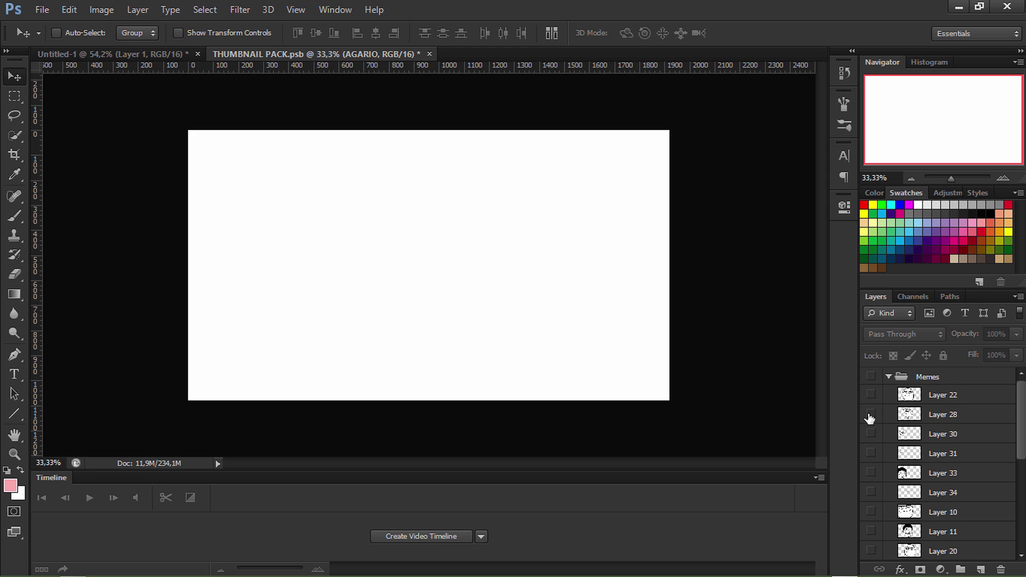
{"action": "left_click", "coordinate": [871, 395]}
{"action": "left_click", "coordinate": [871, 530]}
{"action": "left_click", "coordinate": [871, 492]}
{"action": "left_click", "coordinate": [871, 452]}
{"action": "left_click", "coordinate": [871, 433]}
{"action": "left_click", "coordinate": [871, 394]}
{"action": "left_click", "coordinate": [871, 414]}
{"action": "left_click", "coordinate": [871, 434]}
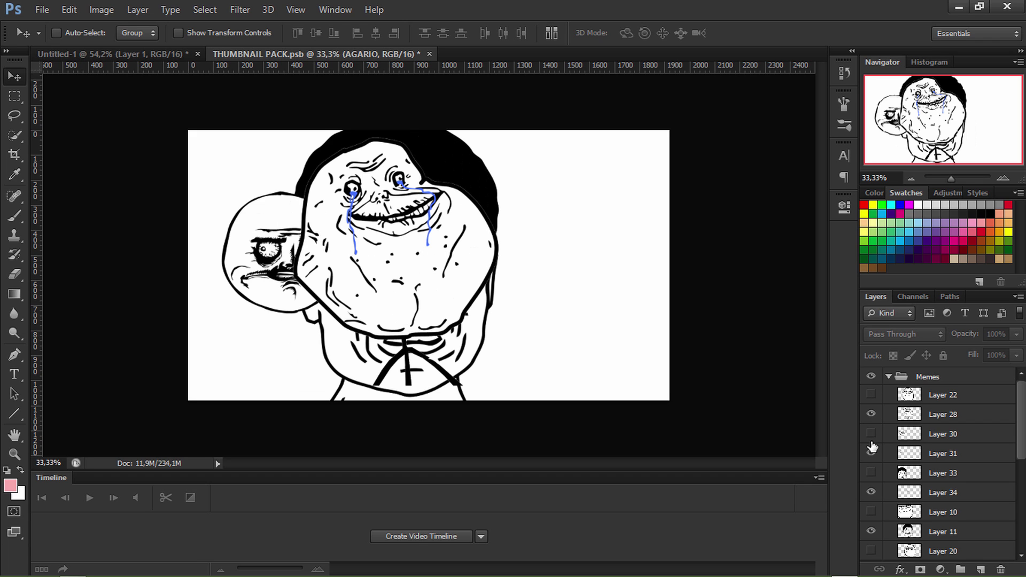
{"action": "left_click", "coordinate": [871, 453]}
{"action": "left_click", "coordinate": [871, 512]}
{"action": "left_click", "coordinate": [871, 414]}
{"action": "left_click", "coordinate": [871, 531]}
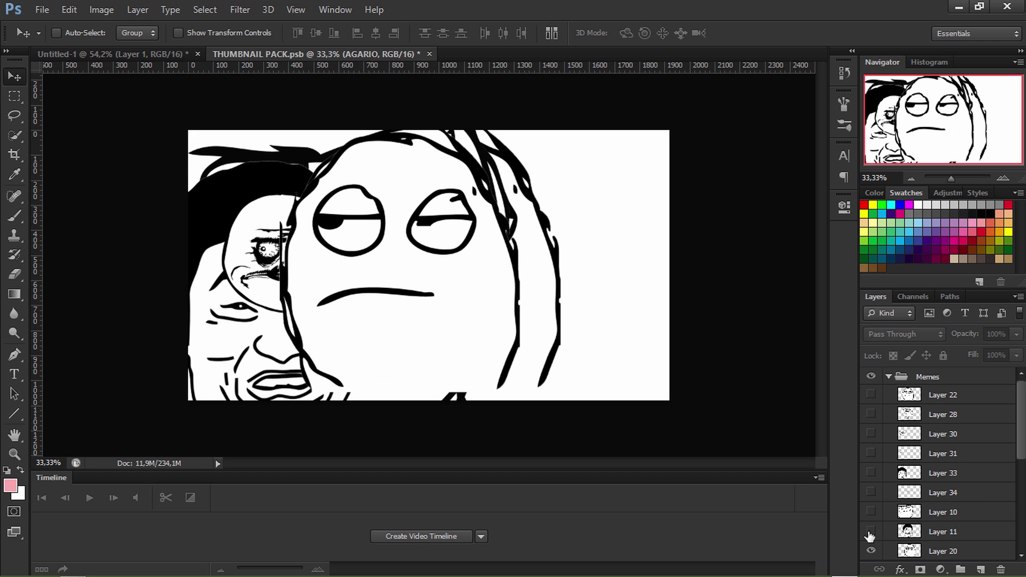
{"action": "scroll", "coordinate": [909, 470], "scroll_direction": "down", "scroll_amount": 1}
{"action": "left_click", "coordinate": [875, 424]}
{"action": "left_click", "coordinate": [871, 375]}
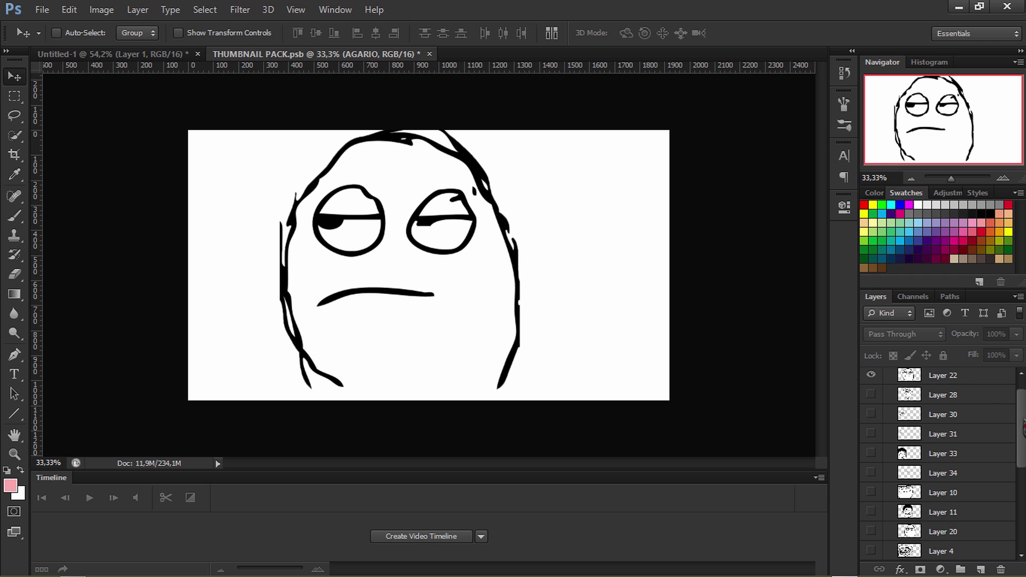
{"action": "scroll", "coordinate": [907, 374], "scroll_direction": "up", "scroll_amount": 1}
{"action": "left_click", "coordinate": [888, 376]}
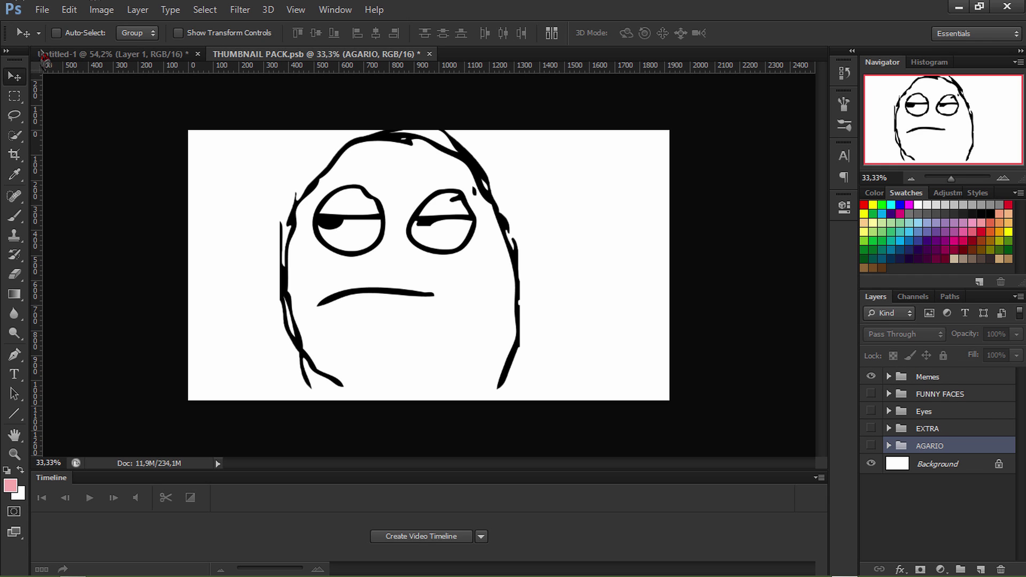
Switch to Untitled-1 and open the recent file skin.psd.
{"action": "left_click", "coordinate": [89, 55]}
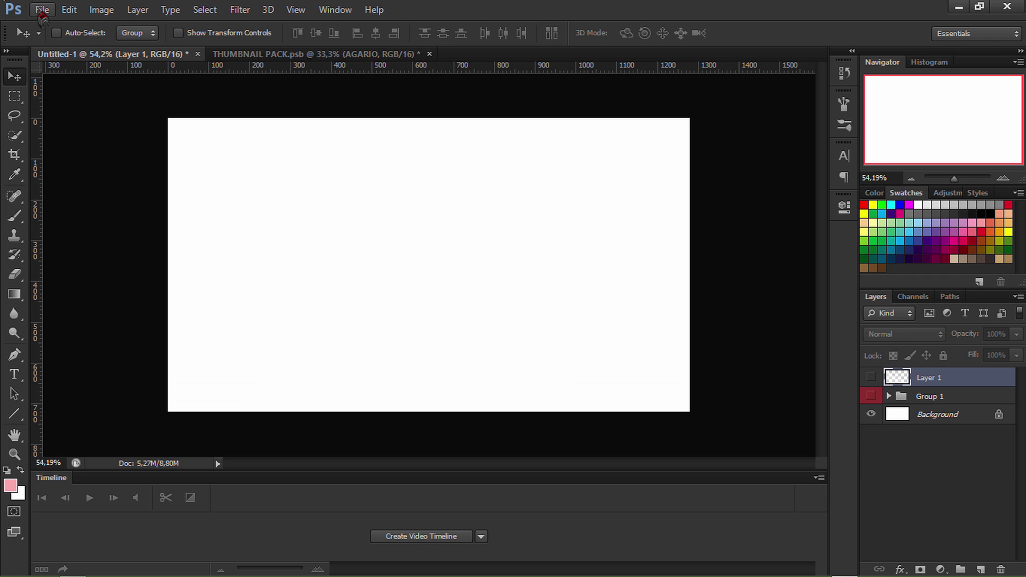
{"action": "left_click", "coordinate": [42, 10]}
{"action": "mouse_move", "coordinate": [193, 113]}
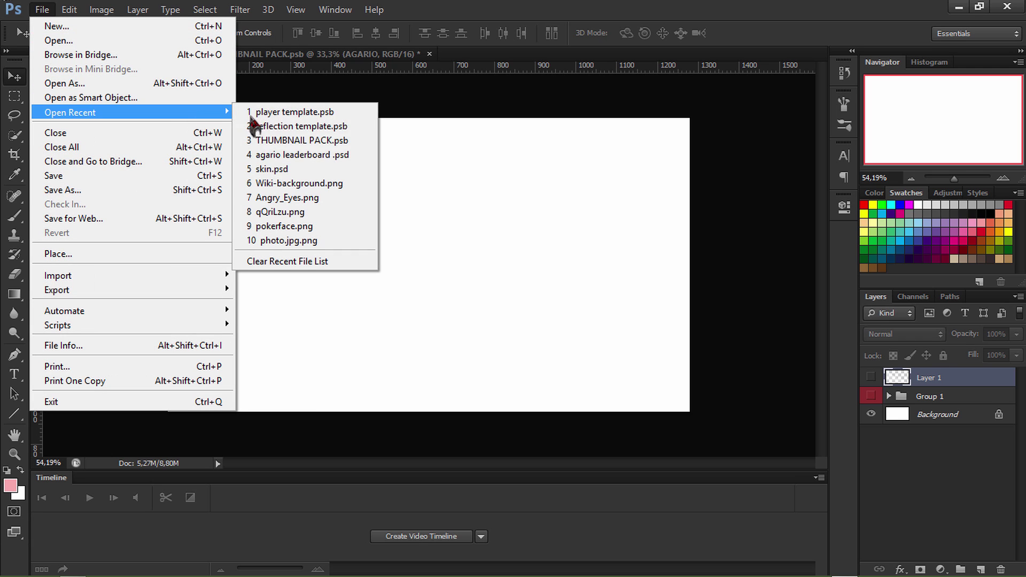
{"action": "left_click", "coordinate": [279, 169]}
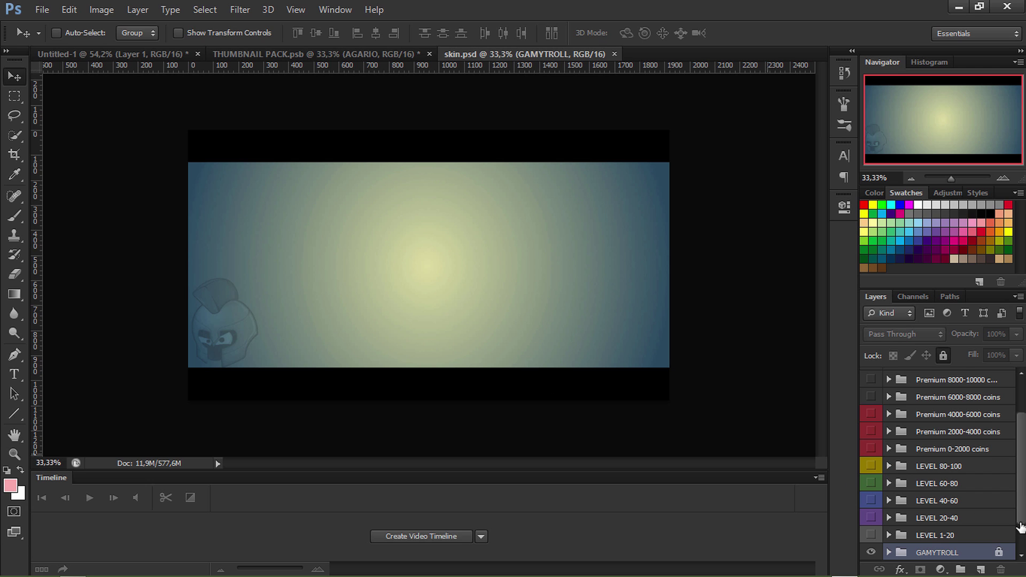
Convert Layer 21 of the LEVEL 80-100 group to a smart object and copy it into the left half of Untitled-1.
{"action": "left_click", "coordinate": [889, 467]}
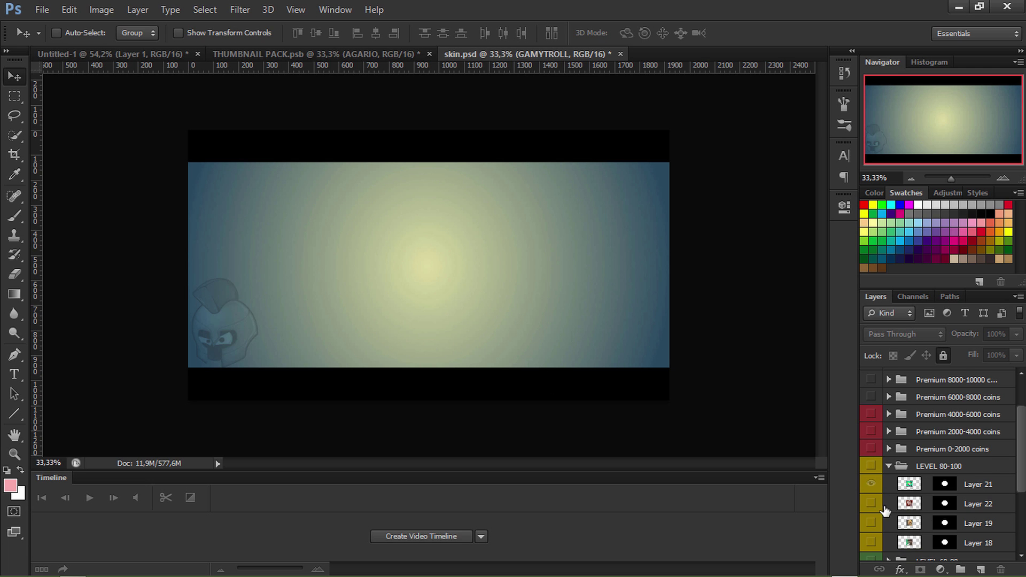
{"action": "left_click", "coordinate": [871, 483]}
{"action": "right_click", "coordinate": [971, 485]}
{"action": "left_click", "coordinate": [739, 100]}
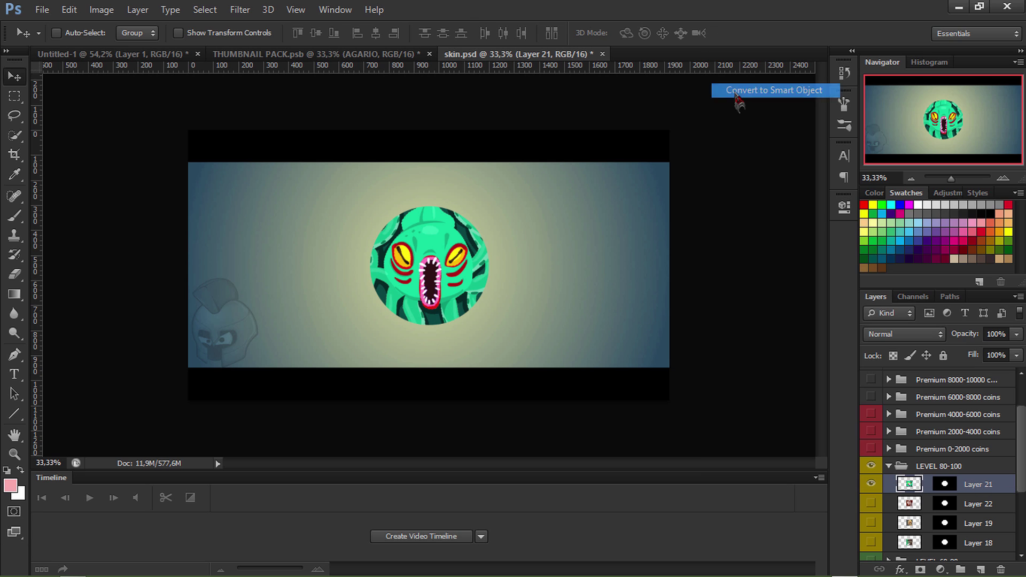
{"action": "left_click_drag", "start_coordinate": [957, 484], "coordinate": [976, 462]}
{"action": "left_click_drag", "start_coordinate": [502, 263], "coordinate": [388, 249]}
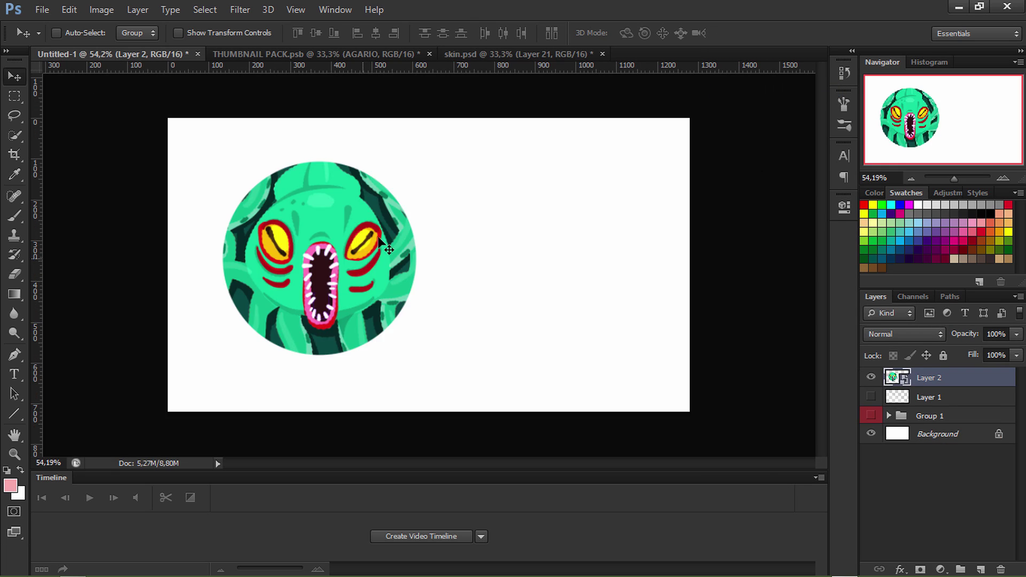
Convert Layer 85 of skin.psd's Premium 8000-10000 coins group to a smart object and copy it into Untitled-1 beside the green skin.
{"action": "left_click", "coordinate": [315, 53]}
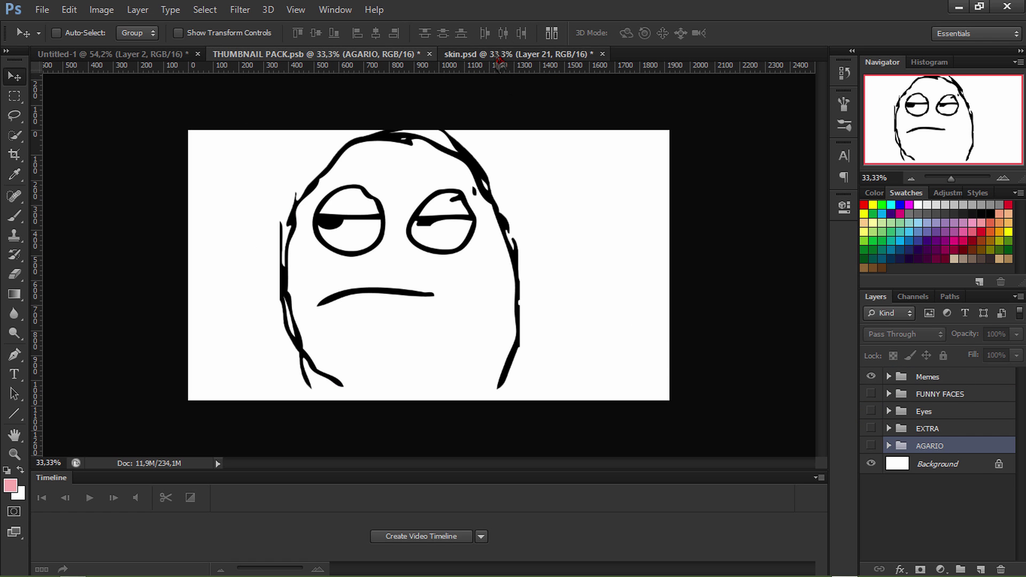
{"action": "left_click", "coordinate": [443, 55]}
{"action": "scroll", "coordinate": [945, 505], "scroll_direction": "down", "scroll_amount": 3}
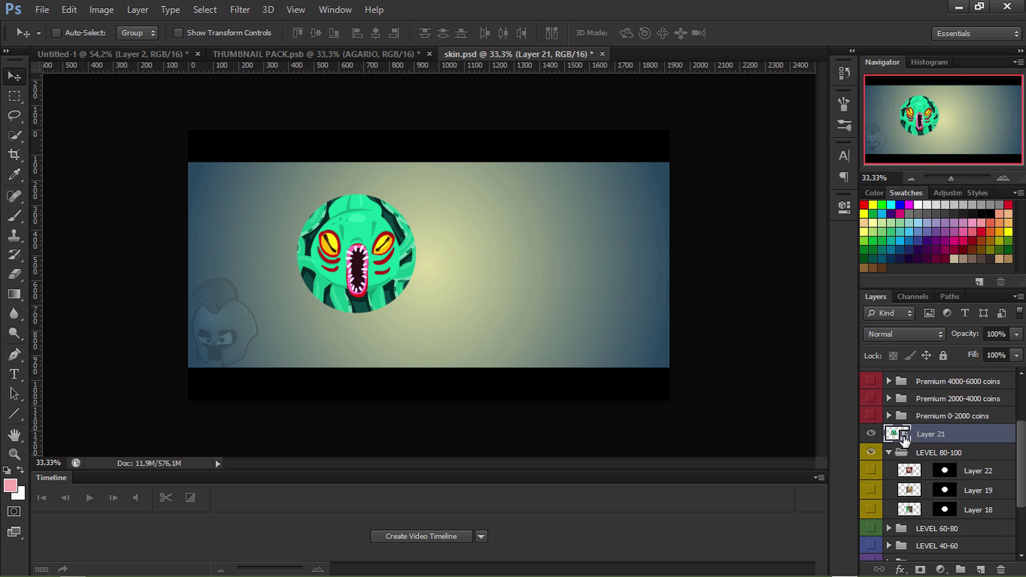
{"action": "scroll", "coordinate": [904, 439], "scroll_direction": "up", "scroll_amount": 3}
{"action": "left_click", "coordinate": [872, 417]}
{"action": "left_click", "coordinate": [889, 416]}
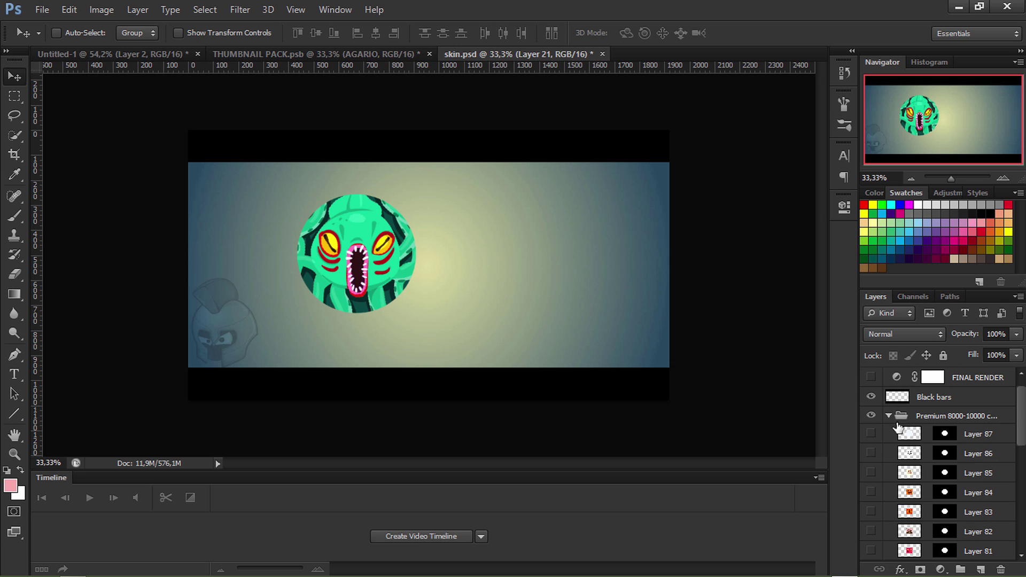
{"action": "left_click", "coordinate": [871, 433]}
{"action": "left_click", "coordinate": [871, 434]}
{"action": "left_click", "coordinate": [871, 473]}
{"action": "right_click", "coordinate": [974, 475]}
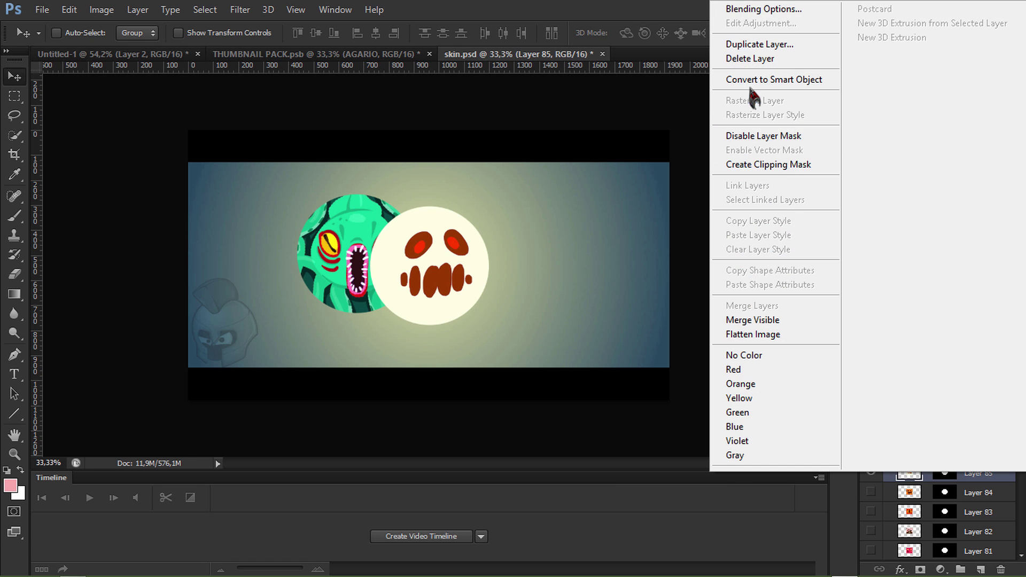
{"action": "left_click", "coordinate": [770, 78]}
{"action": "left_click_drag", "start_coordinate": [436, 286], "coordinate": [490, 271]}
Convert Layer 9 of skin.psd's LEVEL 20-40 group to a smart object and copy it into Untitled-1 over the green skin.
{"action": "left_click", "coordinate": [513, 54]}
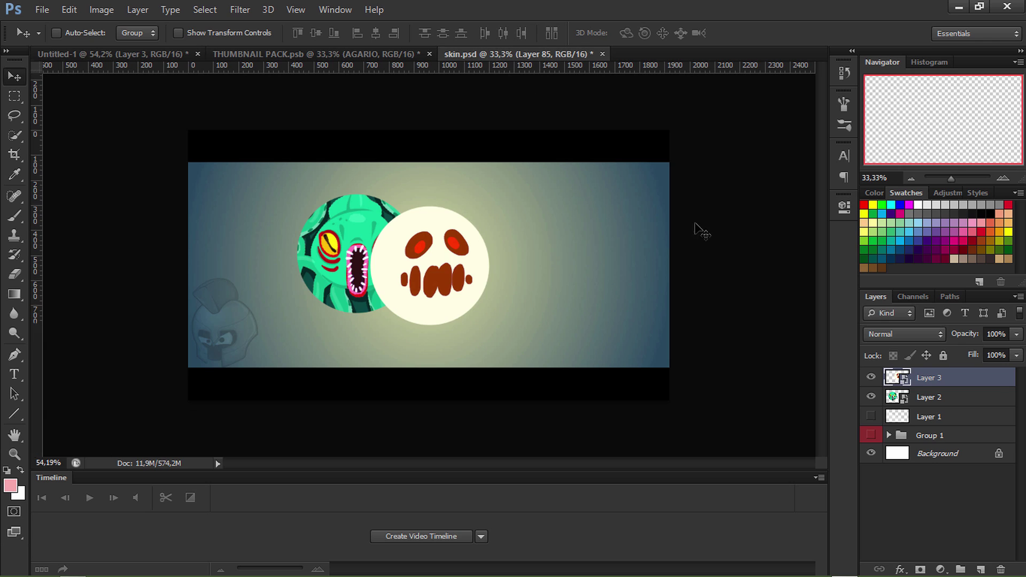
{"action": "scroll", "coordinate": [940, 481], "scroll_direction": "down", "scroll_amount": 1}
{"action": "scroll", "coordinate": [929, 506], "scroll_direction": "down", "scroll_amount": 3}
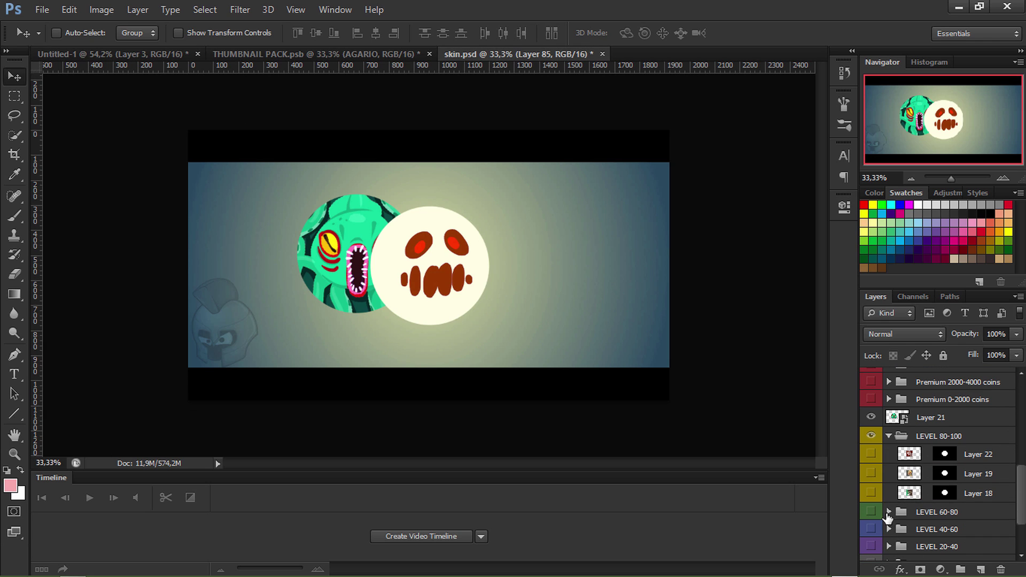
{"action": "left_click", "coordinate": [884, 530]}
{"action": "scroll", "coordinate": [885, 526], "scroll_direction": "down", "scroll_amount": 3}
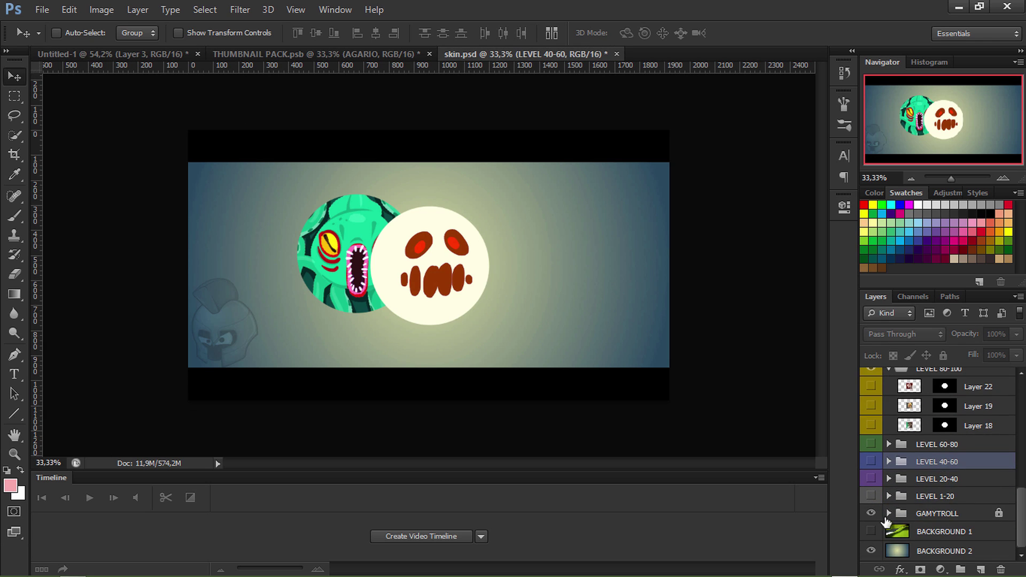
{"action": "left_click", "coordinate": [889, 479]}
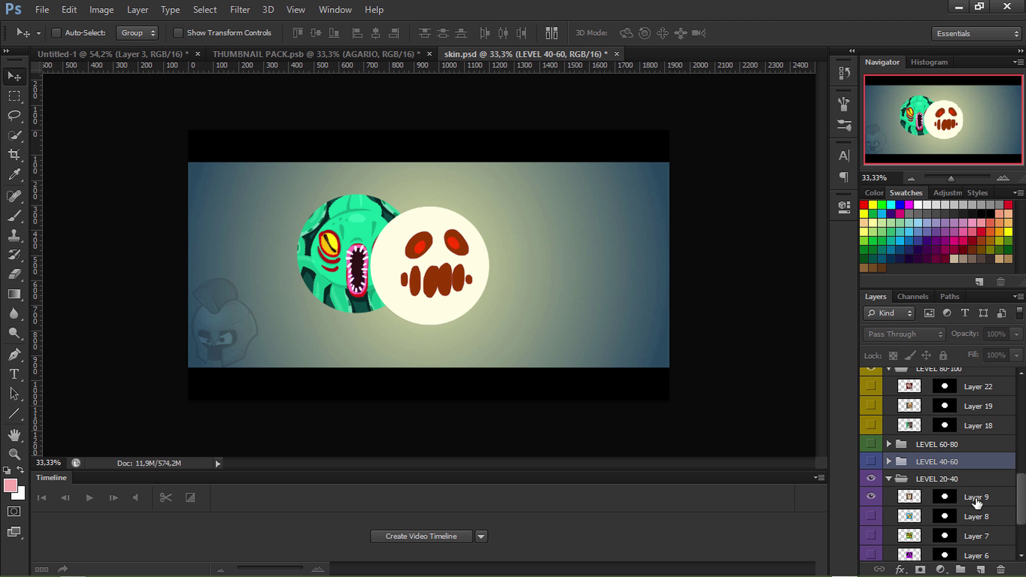
{"action": "right_click", "coordinate": [970, 502]}
{"action": "left_click", "coordinate": [847, 524]}
{"action": "right_click", "coordinate": [957, 504]}
{"action": "left_click", "coordinate": [778, 107]}
{"action": "left_click_drag", "start_coordinate": [374, 257], "coordinate": [350, 205]}
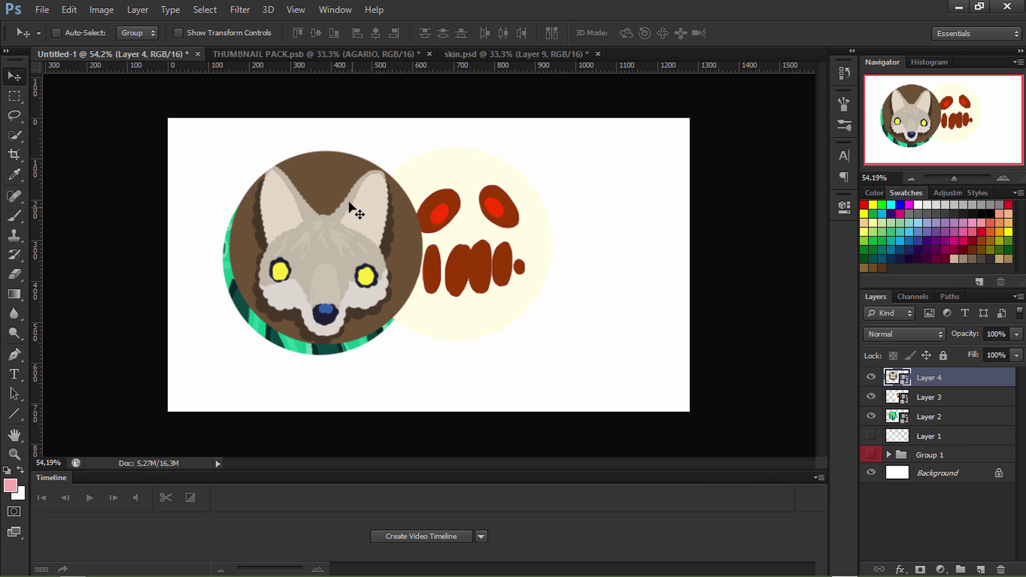
Copy the GAMYLIGHTHING (OPEN) group from skin.psd into Untitled-1.
{"action": "left_click", "coordinate": [481, 54]}
{"action": "scroll", "coordinate": [925, 423], "scroll_direction": "up", "scroll_amount": 8}
{"action": "scroll", "coordinate": [947, 376], "scroll_direction": "up", "scroll_amount": 2}
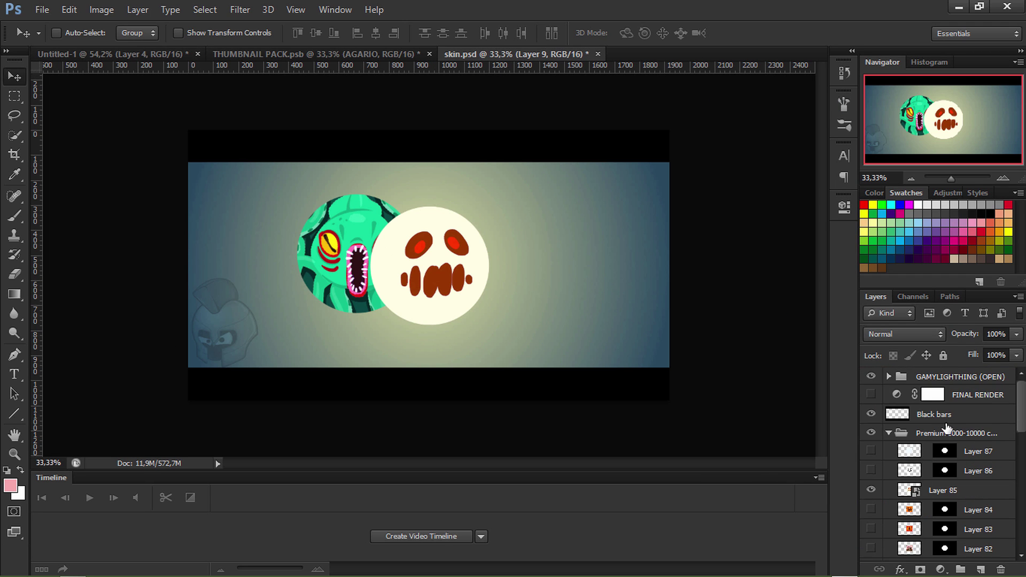
{"action": "left_click", "coordinate": [934, 377]}
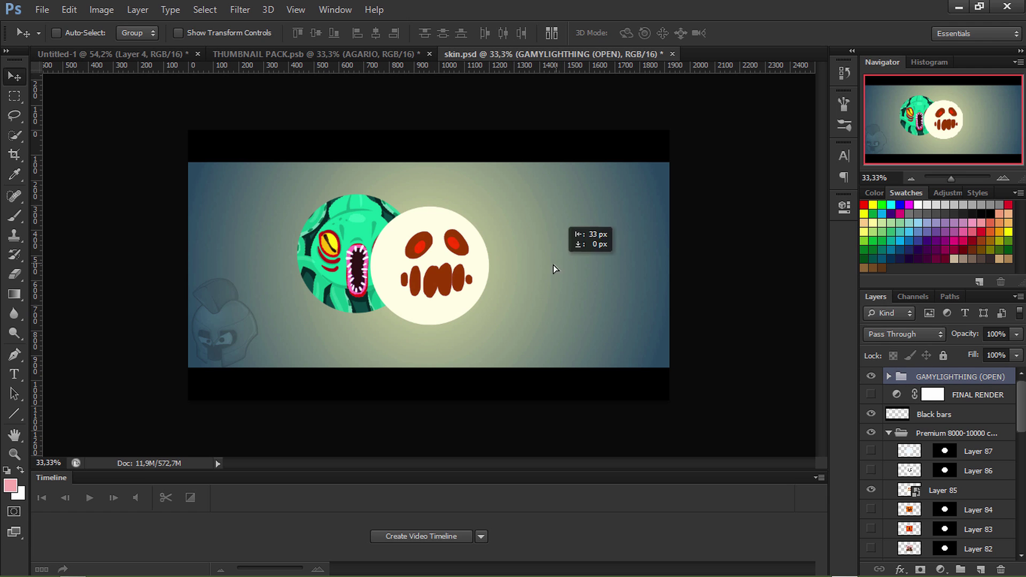
{"action": "left_click_drag", "start_coordinate": [431, 280], "coordinate": [700, 332]}
Close skin.psd without saving its changes.
{"action": "left_click", "coordinate": [574, 54]}
{"action": "key", "text": "ctrl+w"}
{"action": "left_click", "coordinate": [522, 234]}
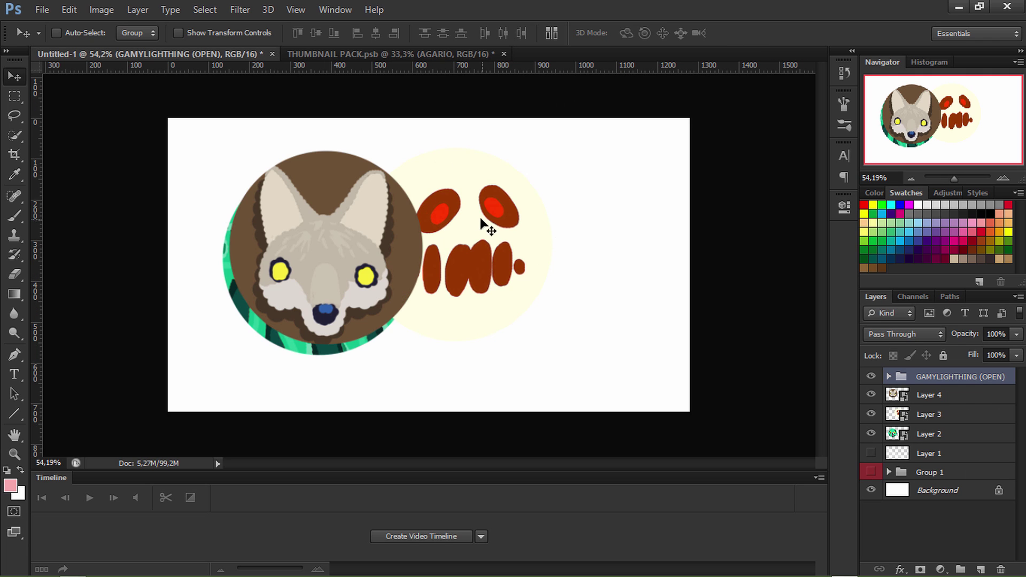
Show Layer 43 and Layer 7 of the AGARIO group in THUMBNAIL PACK.psb.
{"action": "left_click_drag", "start_coordinate": [273, 198], "coordinate": [944, 510]}
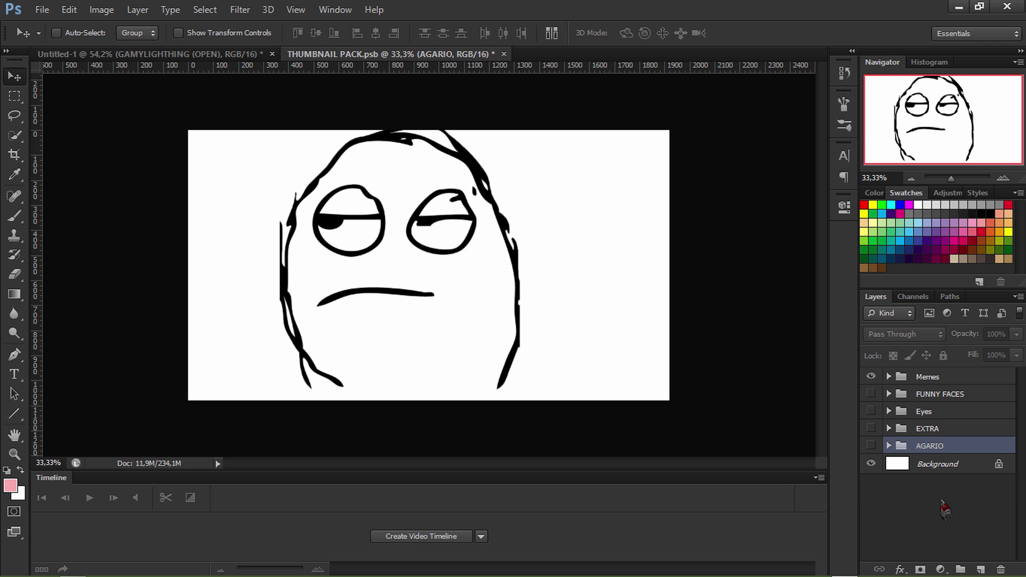
{"action": "left_click", "coordinate": [889, 446]}
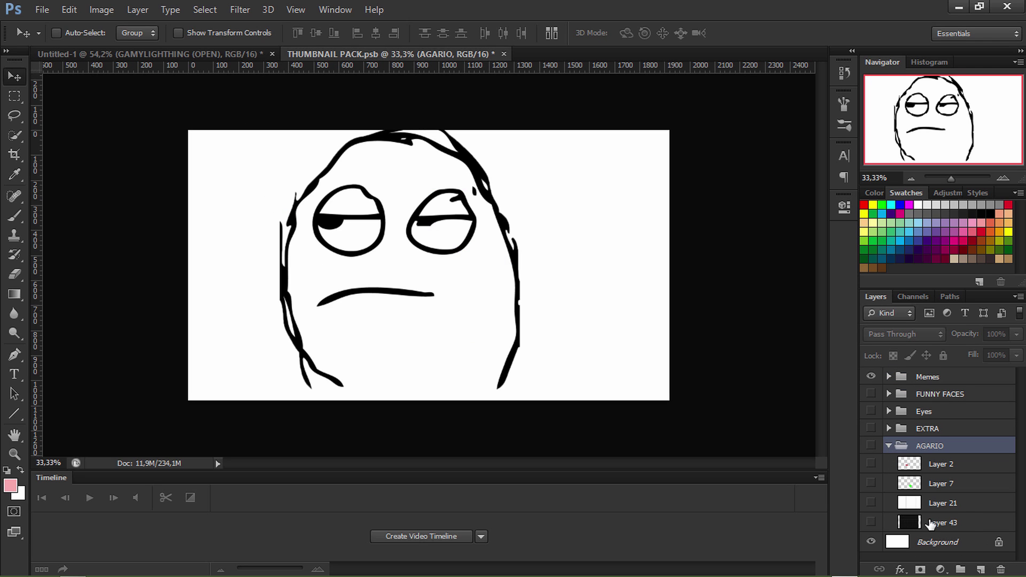
{"action": "left_click", "coordinate": [909, 524]}
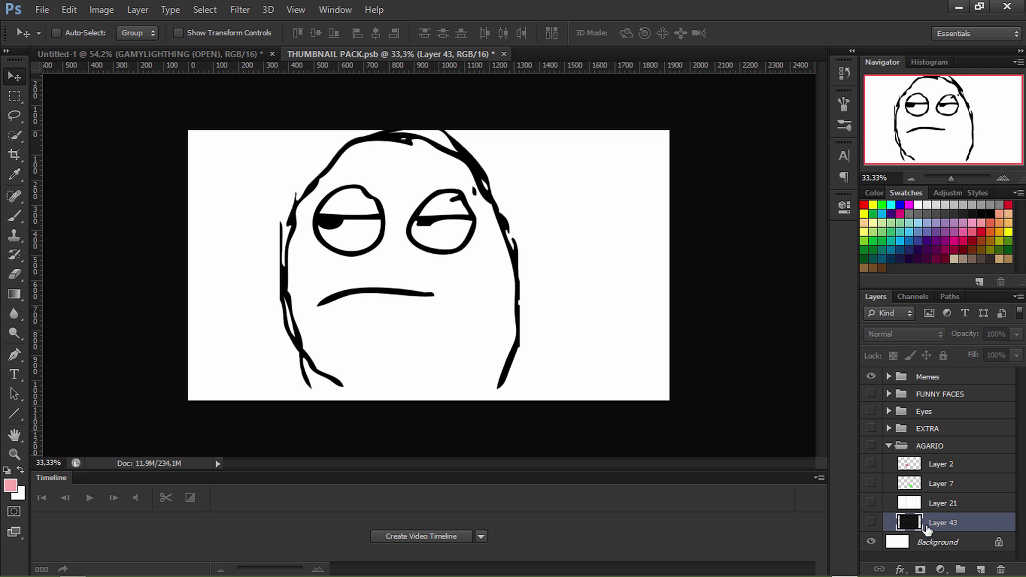
{"action": "left_click", "coordinate": [871, 523]}
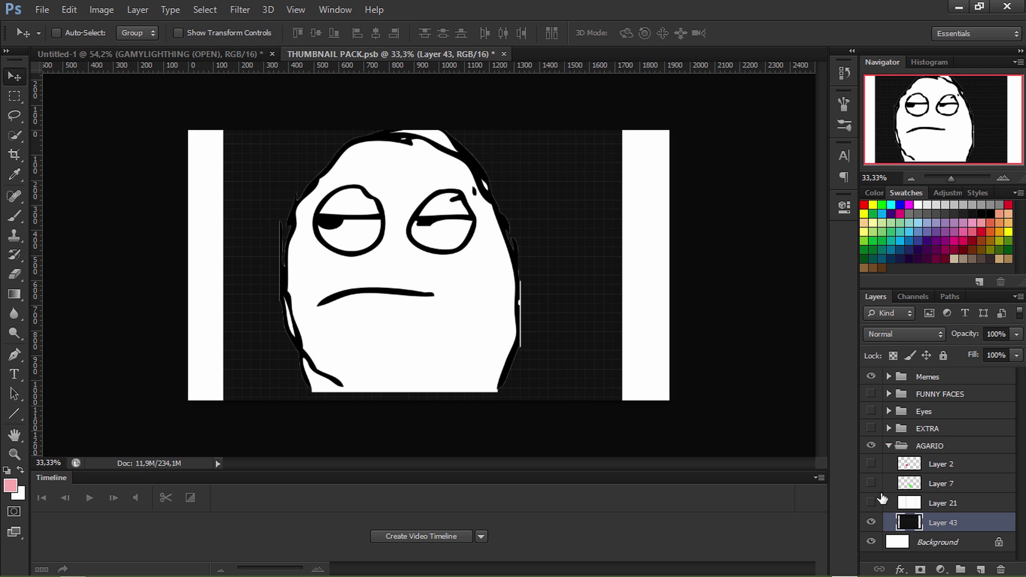
{"action": "left_click", "coordinate": [954, 488], "text": "ctrl"}
{"action": "left_click", "coordinate": [871, 483]}
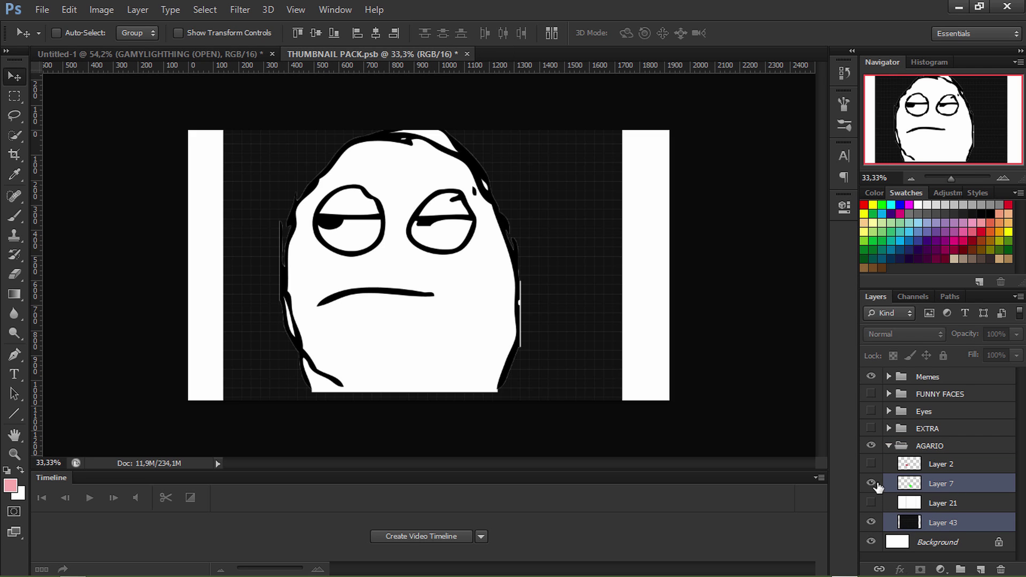
Move Layers 7 and 43 together to the right until the dark grid reaches the canvas's right edge.
{"action": "left_click", "coordinate": [944, 489]}
{"action": "left_click", "coordinate": [953, 525], "text": "ctrl"}
{"action": "left_click_drag", "start_coordinate": [411, 246], "coordinate": [459, 247]}
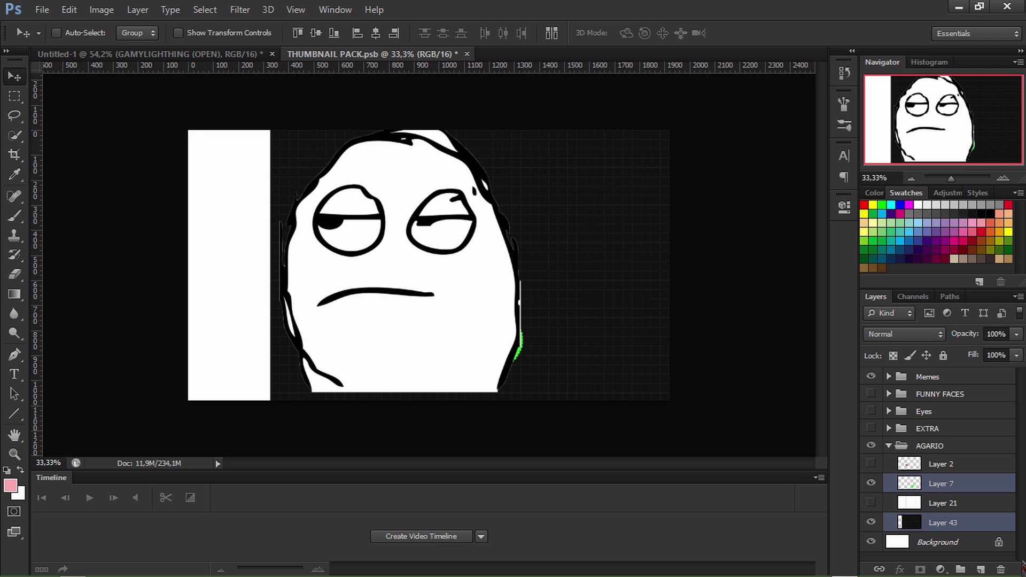
Try multi-layer selections in the AGARIO group: Layer 43 with Layer 7, Layer 43 with Layer 2, and the range from Layer 43 to Layer 2.
{"action": "left_click", "coordinate": [954, 501]}
{"action": "left_click", "coordinate": [944, 528]}
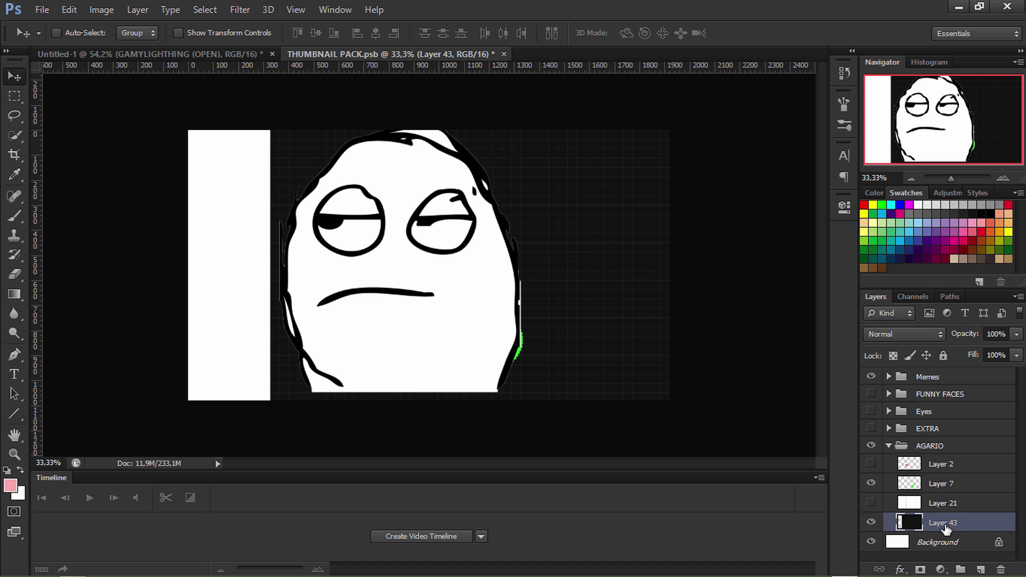
{"action": "left_click", "coordinate": [947, 487], "text": "ctrl"}
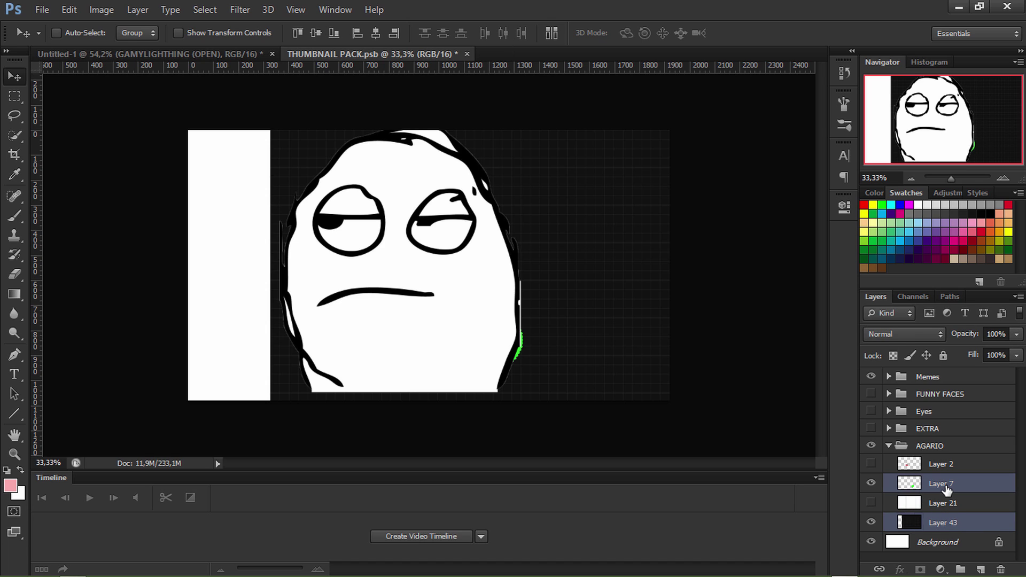
{"action": "left_click", "coordinate": [944, 527]}
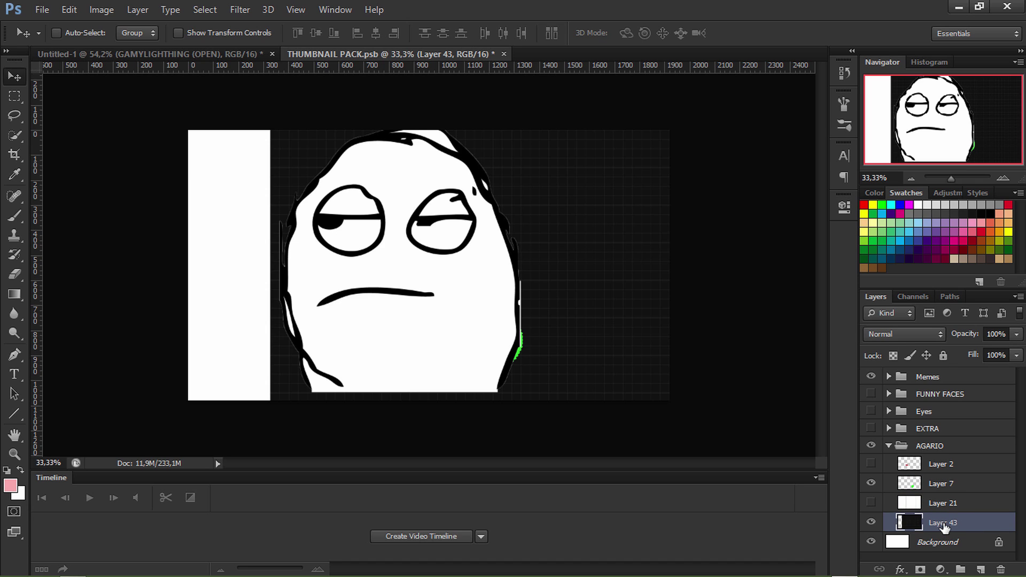
{"action": "left_click", "coordinate": [949, 466], "text": "ctrl"}
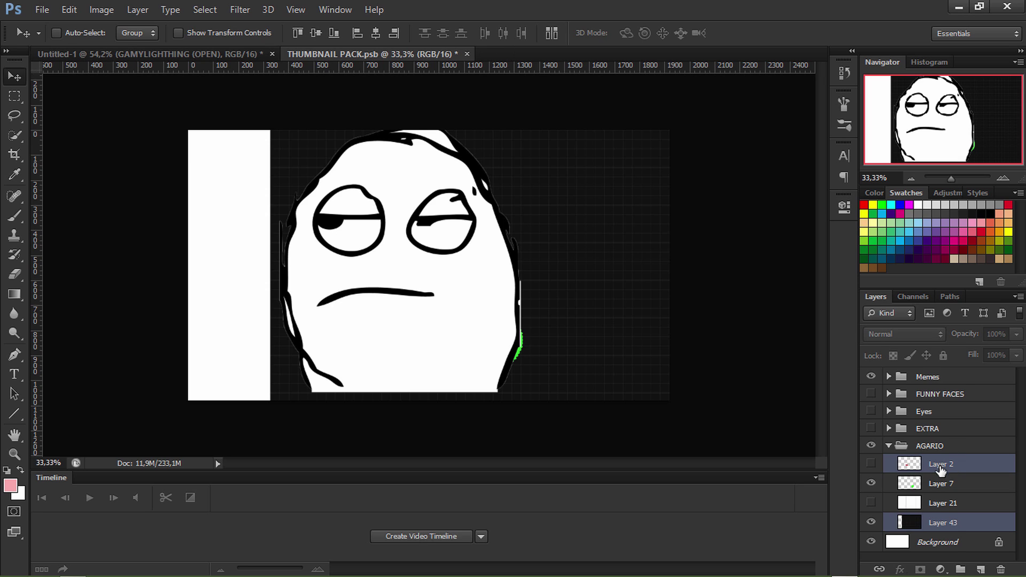
{"action": "left_click", "coordinate": [944, 526]}
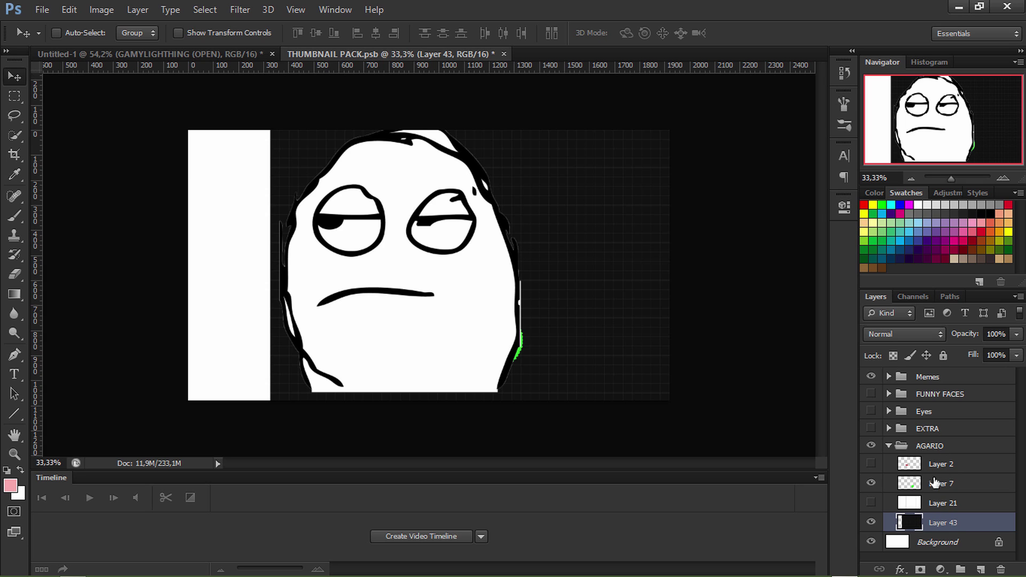
{"action": "left_click", "coordinate": [948, 467], "text": "shift"}
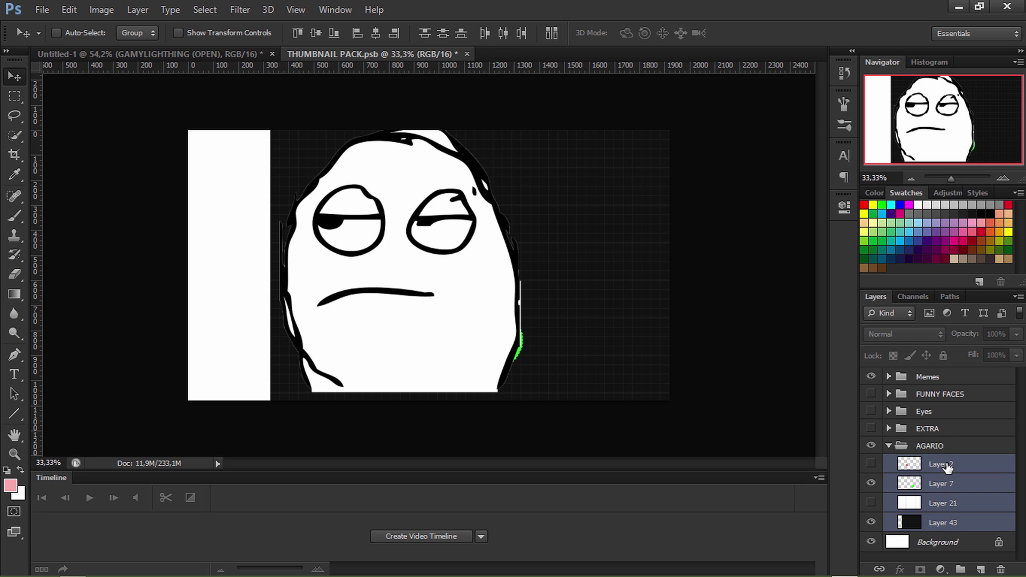
Copy Layers 7 and 43 together into Untitled-1 and move the dark grid layer directly above Background in the layer order.
{"action": "left_click", "coordinate": [948, 523]}
{"action": "left_click", "coordinate": [938, 483], "text": "ctrl"}
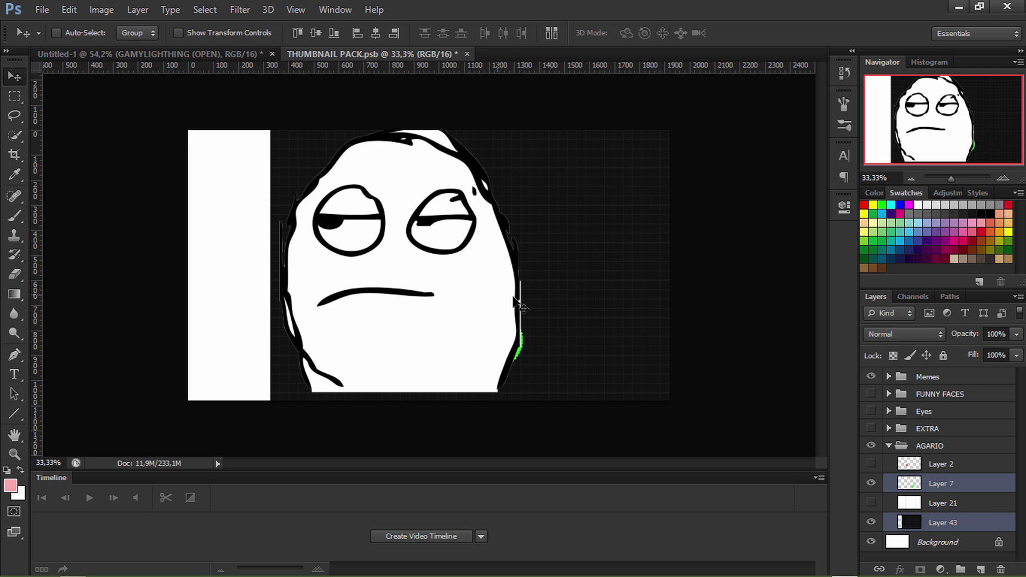
{"action": "left_click_drag", "start_coordinate": [561, 288], "coordinate": [431, 245]}
{"action": "left_click", "coordinate": [927, 397]}
{"action": "left_click_drag", "start_coordinate": [927, 397], "coordinate": [939, 530]}
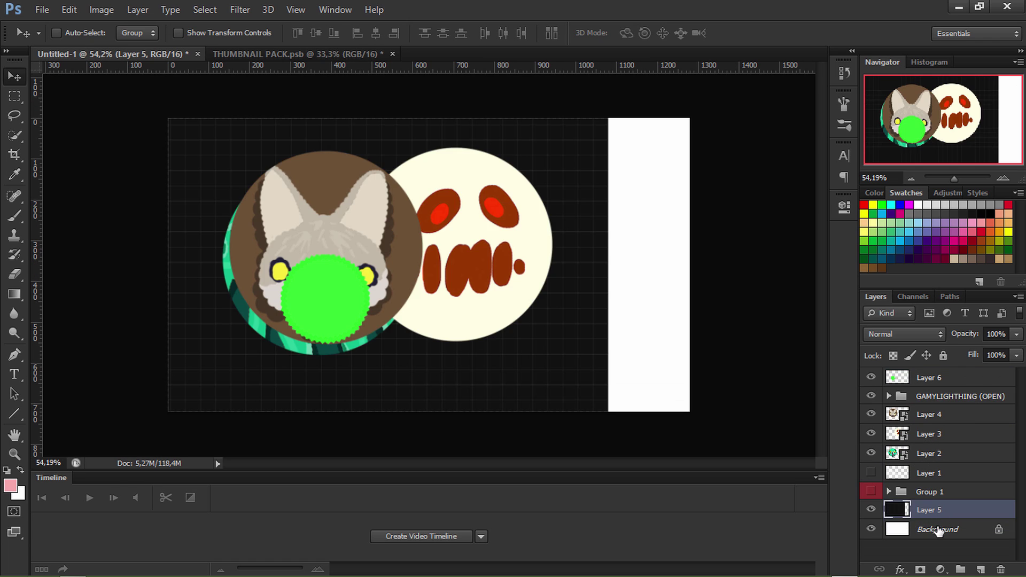
Position the dark grid layer over the whole canvas and scale it down to about 83%, keeping the canvas fully covered.
{"action": "scroll", "coordinate": [490, 319], "scroll_direction": "down", "scroll_amount": 5}
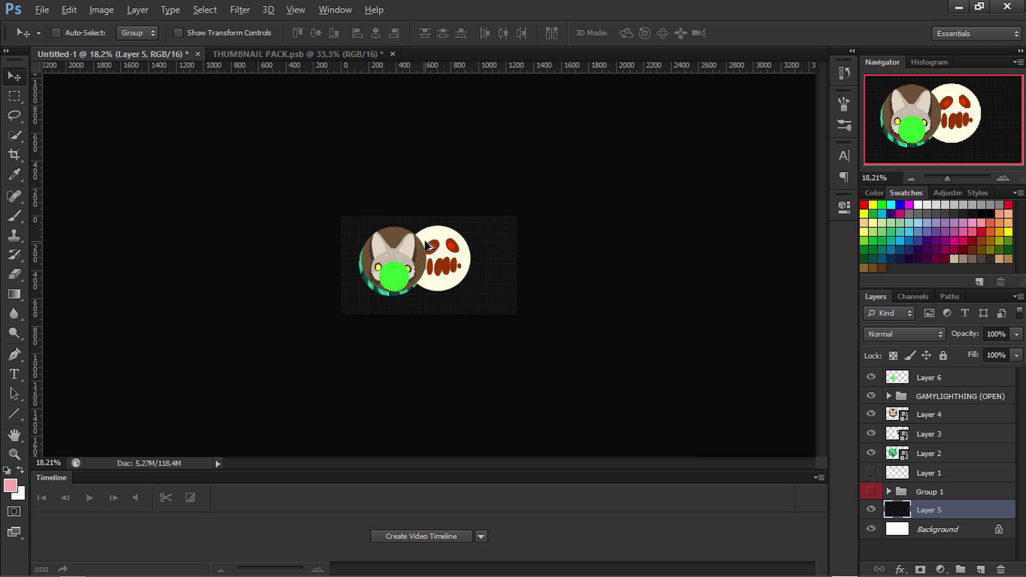
{"action": "scroll", "coordinate": [426, 242], "scroll_direction": "down", "scroll_amount": 1}
{"action": "key", "text": "alt"}
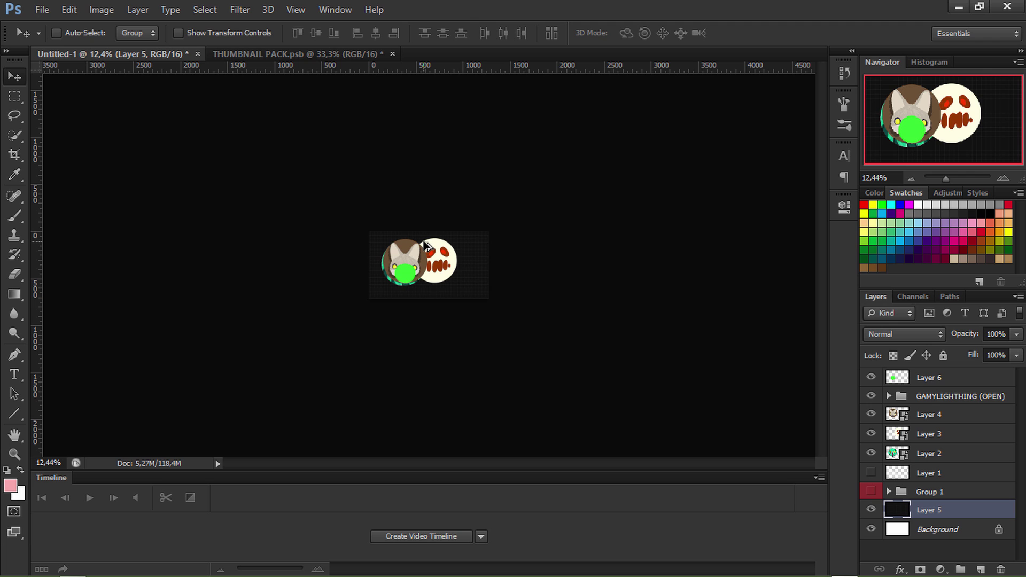
{"action": "scroll", "coordinate": [425, 245], "scroll_direction": "down", "scroll_amount": 1}
{"action": "scroll", "coordinate": [428, 245], "scroll_direction": "up", "scroll_amount": 4}
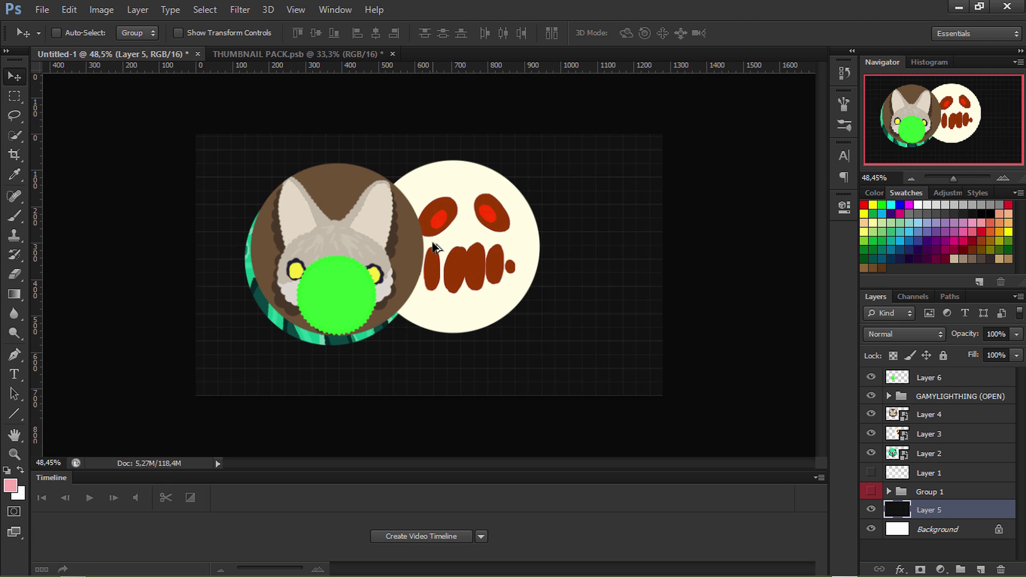
{"action": "key", "text": "ctrl+t"}
{"action": "key", "text": "ctrl+minus"}
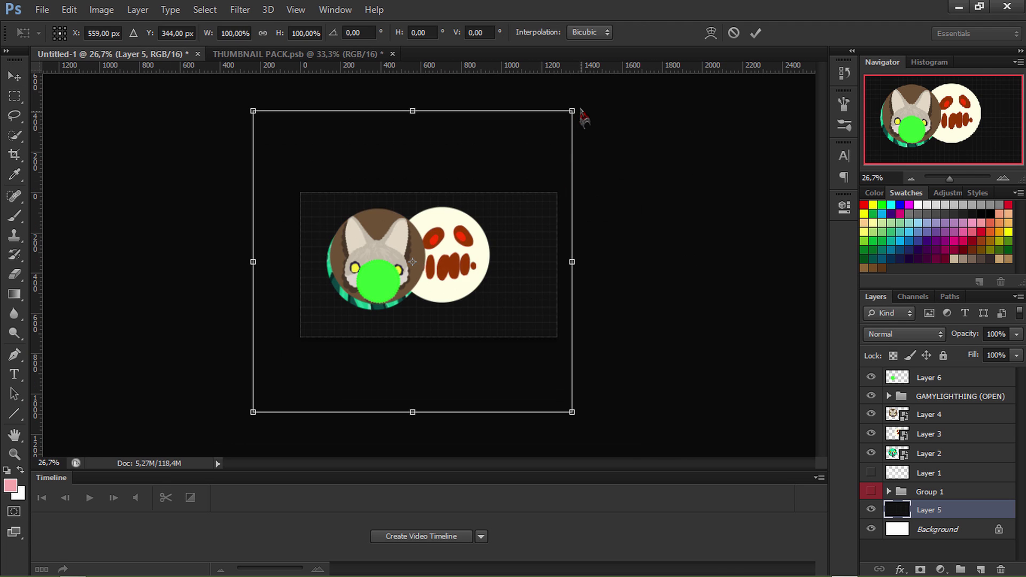
{"action": "left_click_drag", "start_coordinate": [573, 113], "coordinate": [497, 185]}
{"action": "left_click_drag", "start_coordinate": [329, 221], "coordinate": [375, 184]}
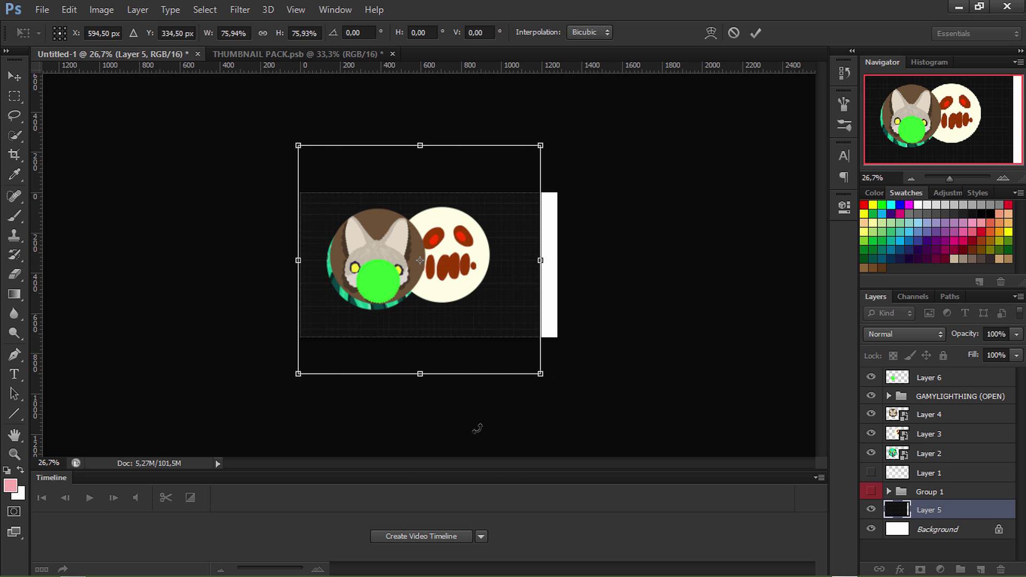
{"action": "left_click_drag", "start_coordinate": [541, 374], "coordinate": [566, 398]}
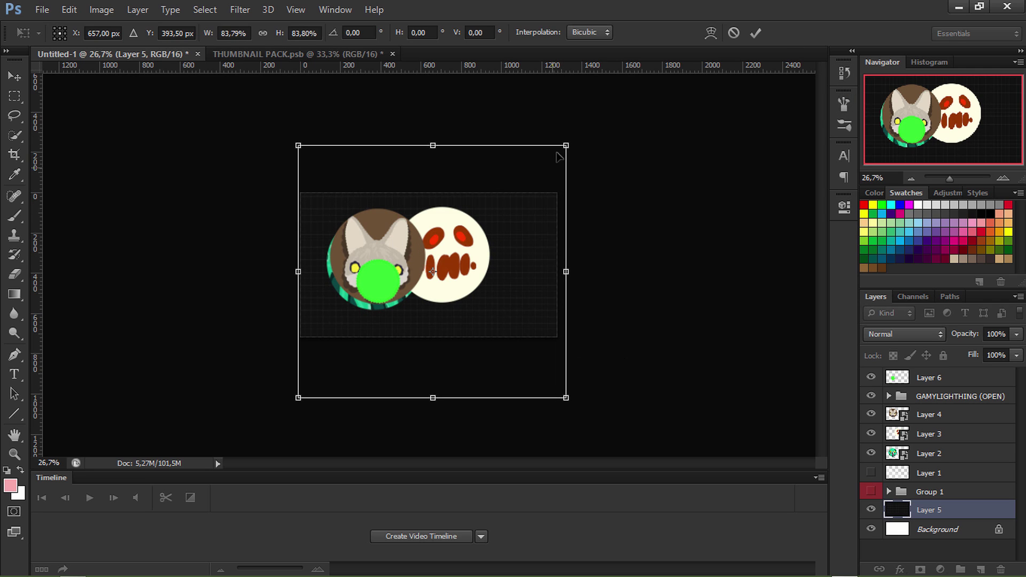
{"action": "left_click_drag", "start_coordinate": [567, 145], "coordinate": [528, 247]}
{"action": "left_click_drag", "start_coordinate": [589, 198], "coordinate": [598, 178]}
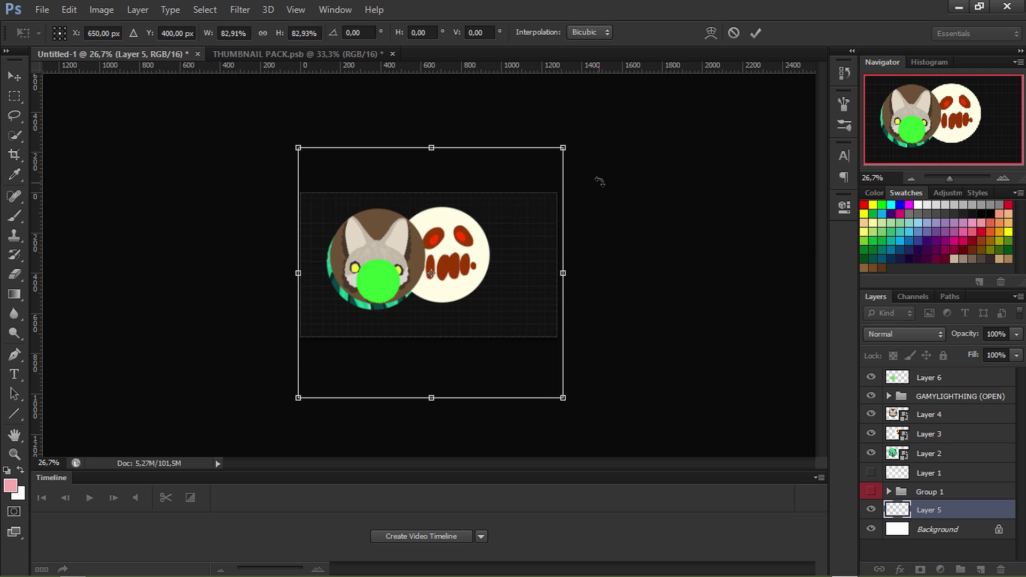
{"action": "left_click", "coordinate": [755, 33]}
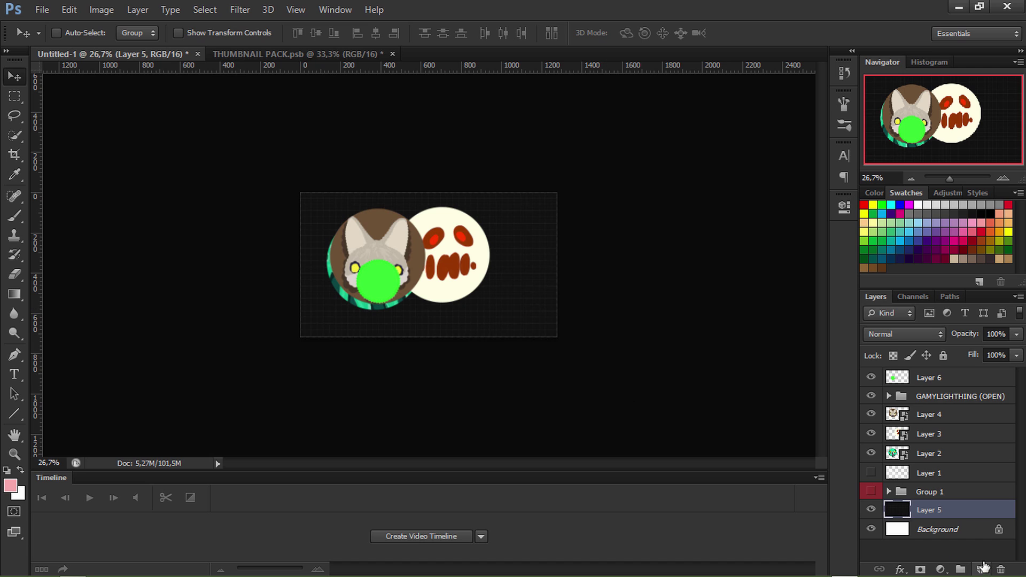
Lock all properties of the dark grid layer and delete the Background layer.
{"action": "left_click", "coordinate": [943, 355]}
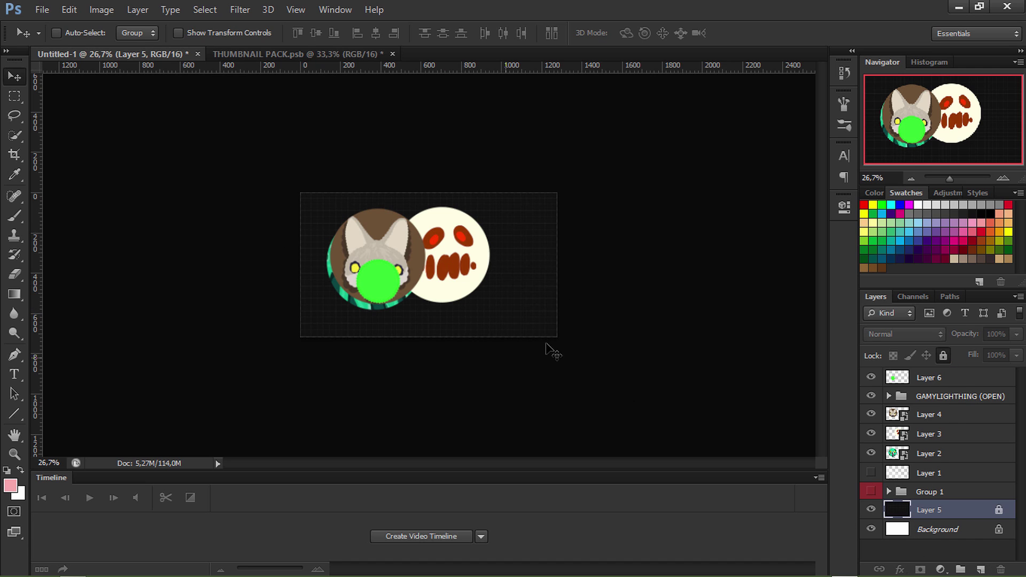
{"action": "left_click", "coordinate": [899, 532]}
{"action": "key", "text": "Delete"}
Show Group 1 and Layer 1 in turn to check their contents, hiding each one again.
{"action": "left_click", "coordinate": [871, 492]}
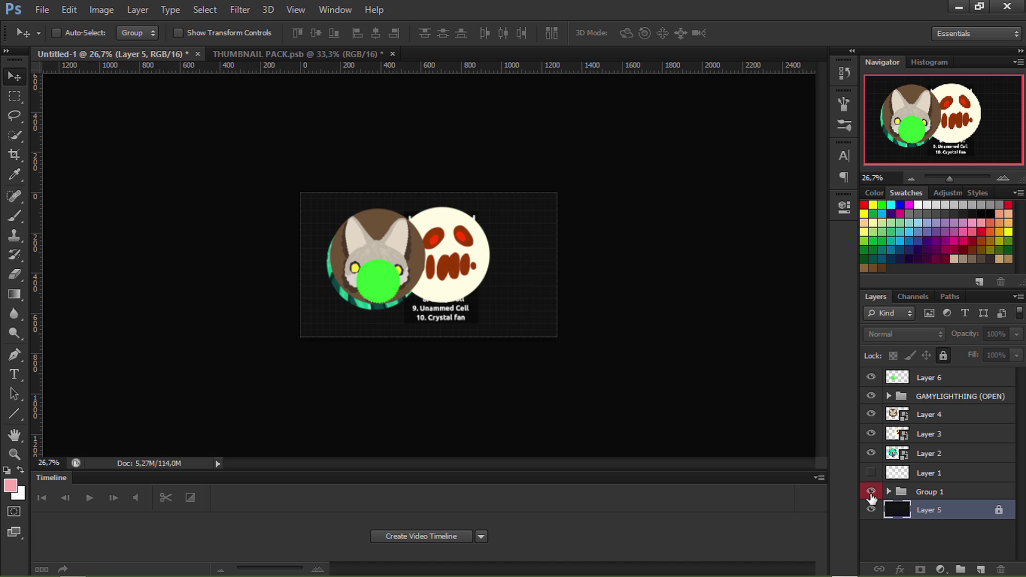
{"action": "left_click", "coordinate": [871, 491]}
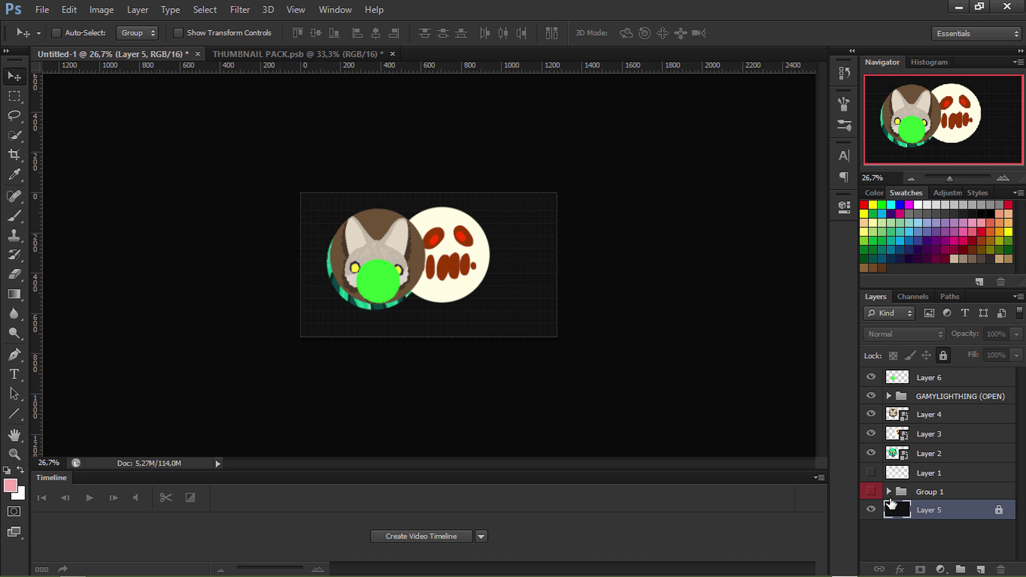
{"action": "left_click", "coordinate": [870, 473]}
{"action": "left_click", "coordinate": [870, 473]}
Move the GAMYLIGHTHING (OPEN) group above Layer 6 to the top of the layer order and select Layer 6.
{"action": "left_click_drag", "start_coordinate": [915, 397], "coordinate": [933, 373]}
{"action": "left_click", "coordinate": [909, 399]}
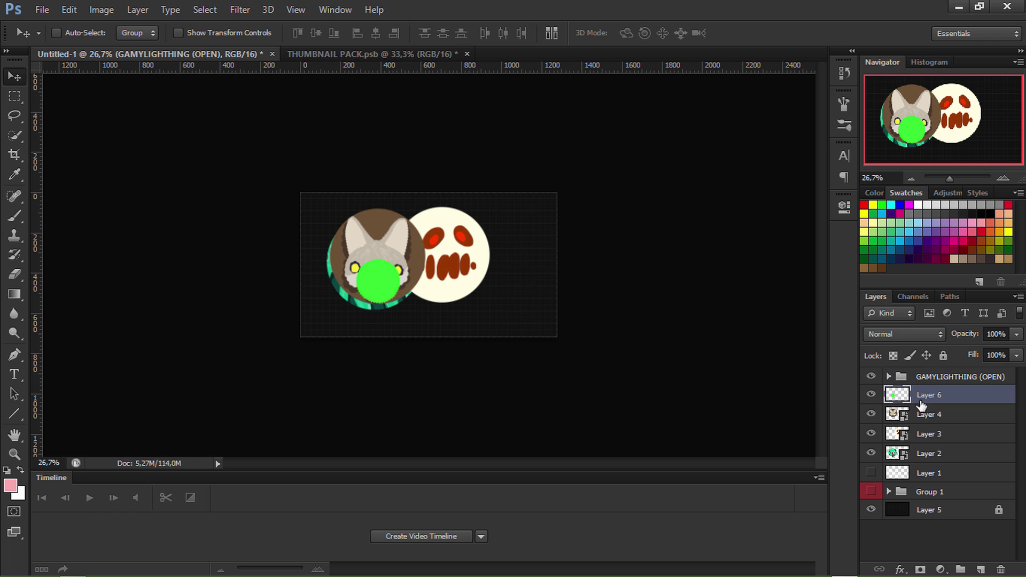
Turn on Auto-Select and spread out the skins, moving the skull to the upper right and the wolf to the middle.
{"action": "scroll", "coordinate": [326, 262], "scroll_direction": "up", "scroll_amount": 4}
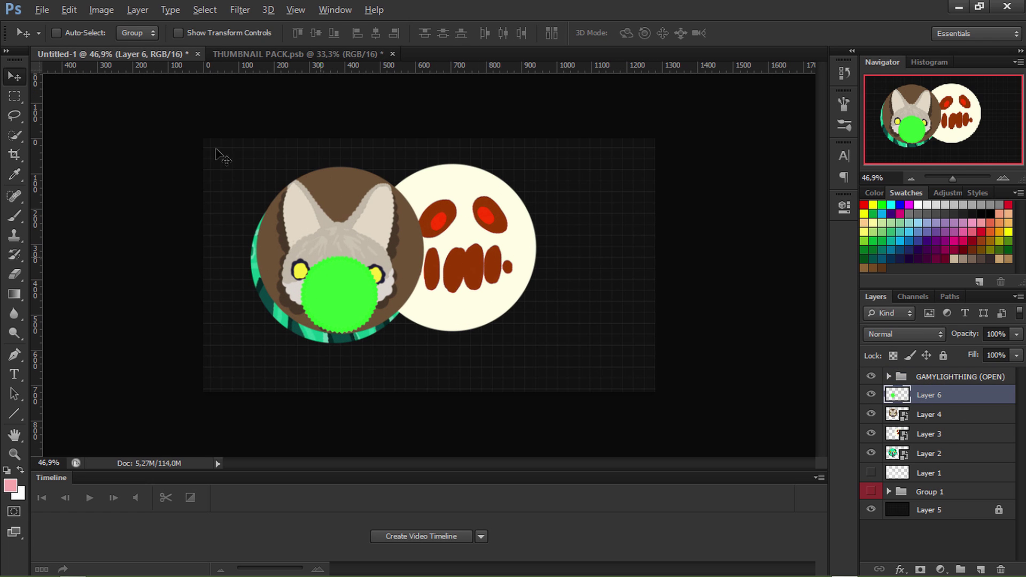
{"action": "left_click", "coordinate": [58, 33]}
{"action": "left_click_drag", "start_coordinate": [521, 303], "coordinate": [611, 278]}
{"action": "left_click", "coordinate": [396, 216]}
{"action": "left_click_drag", "start_coordinate": [396, 216], "coordinate": [419, 231]}
{"action": "left_click", "coordinate": [1015, 439]}
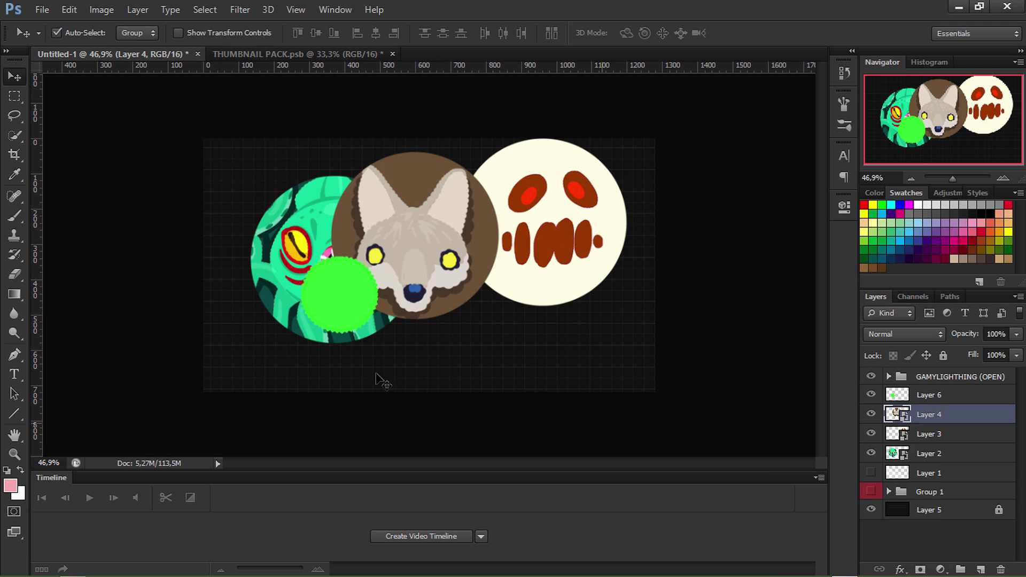
Shrink the green cell to about half size near the canvas's lower-right corner and place copies by the wolf's chin and in the upper-right corner.
{"action": "left_click_drag", "start_coordinate": [345, 299], "coordinate": [575, 361]}
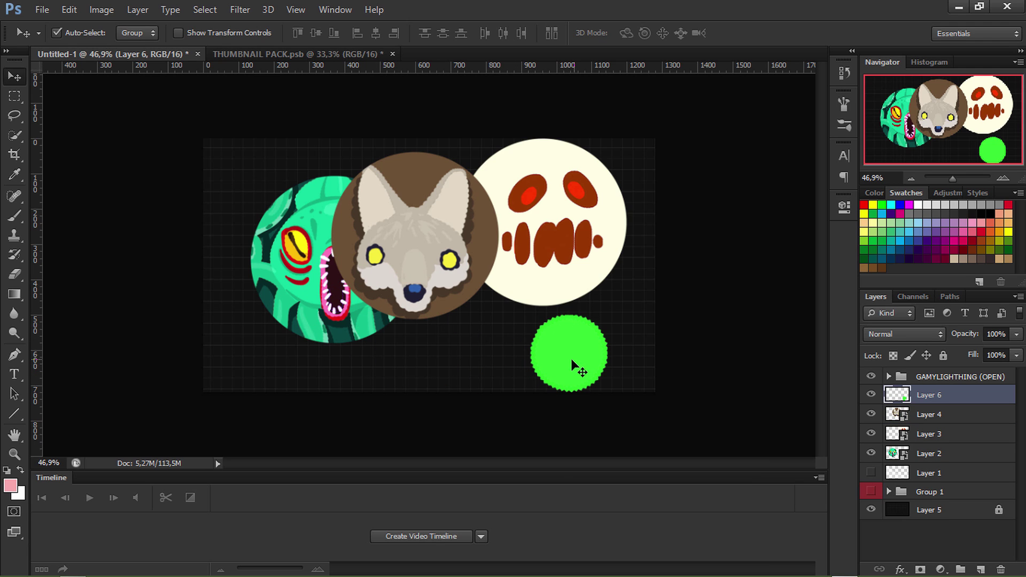
{"action": "key", "text": "ctrl+t"}
{"action": "left_click_drag", "start_coordinate": [607, 317], "coordinate": [389, 312]}
{"action": "left_click", "coordinate": [762, 35]}
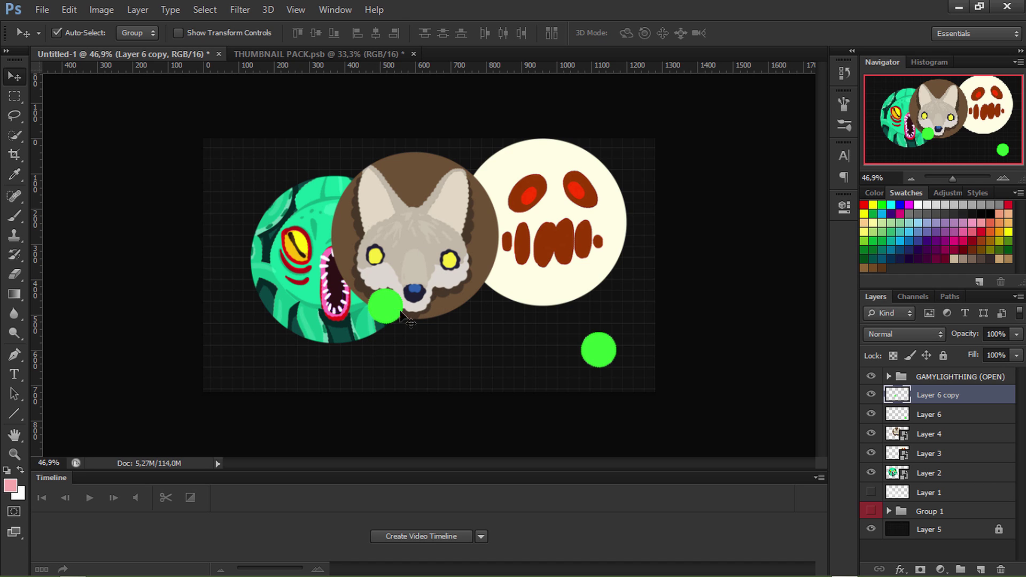
{"action": "left_click_drag", "start_coordinate": [601, 367], "coordinate": [631, 378]}
{"action": "left_click_drag", "start_coordinate": [379, 315], "coordinate": [653, 171]}
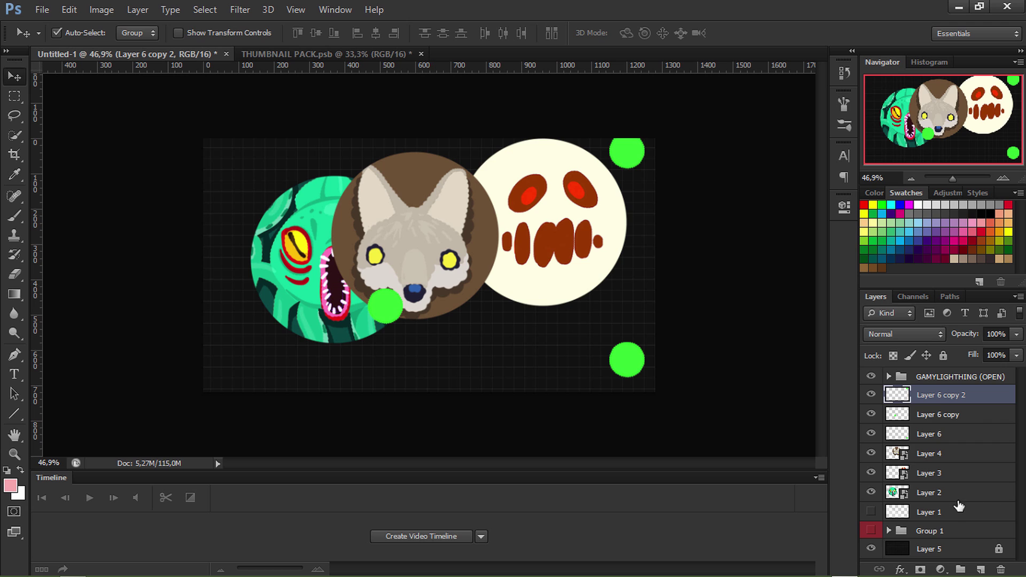
Hide Layers 4 and 3 and move the green monster skin into the canvas's upper-left corner.
{"action": "left_click", "coordinate": [872, 455]}
{"action": "left_click", "coordinate": [872, 473]}
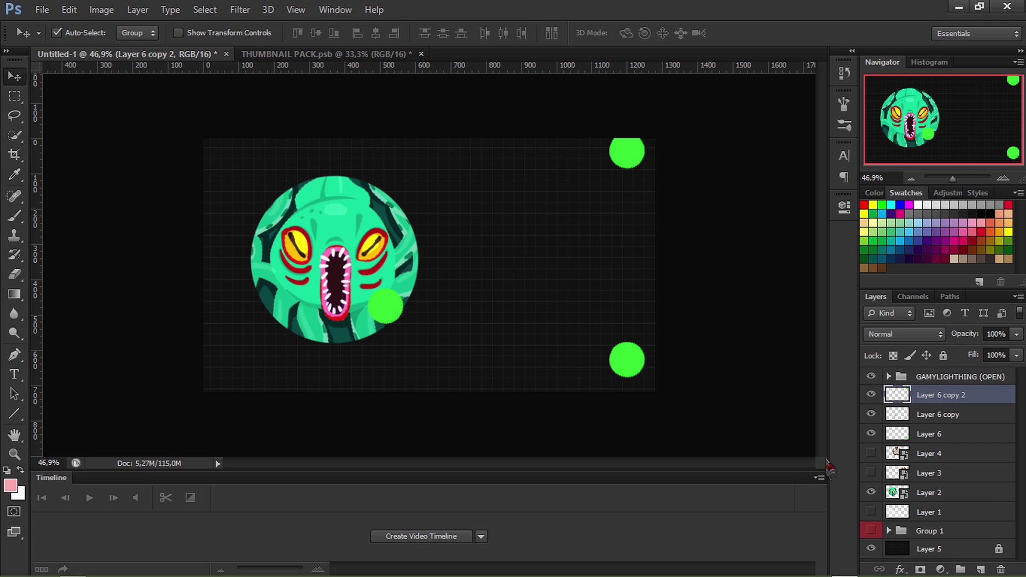
{"action": "left_click_drag", "start_coordinate": [393, 259], "coordinate": [346, 218]}
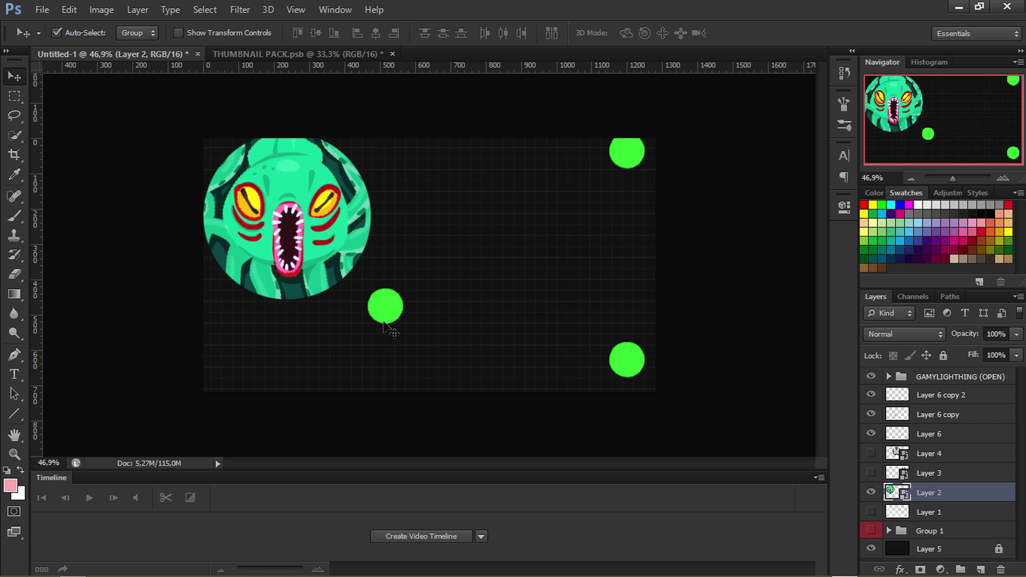
Scale the green monster skin to about 64% and place it with the small green cell overlapping its lower edge.
{"action": "left_click", "coordinate": [387, 320]}
{"action": "left_click_drag", "start_coordinate": [357, 321], "coordinate": [313, 240]}
{"action": "left_click", "coordinate": [314, 227]}
{"action": "key", "text": "ctrl+t"}
{"action": "left_click_drag", "start_coordinate": [301, 193], "coordinate": [390, 264]}
{"action": "left_click", "coordinate": [756, 33]}
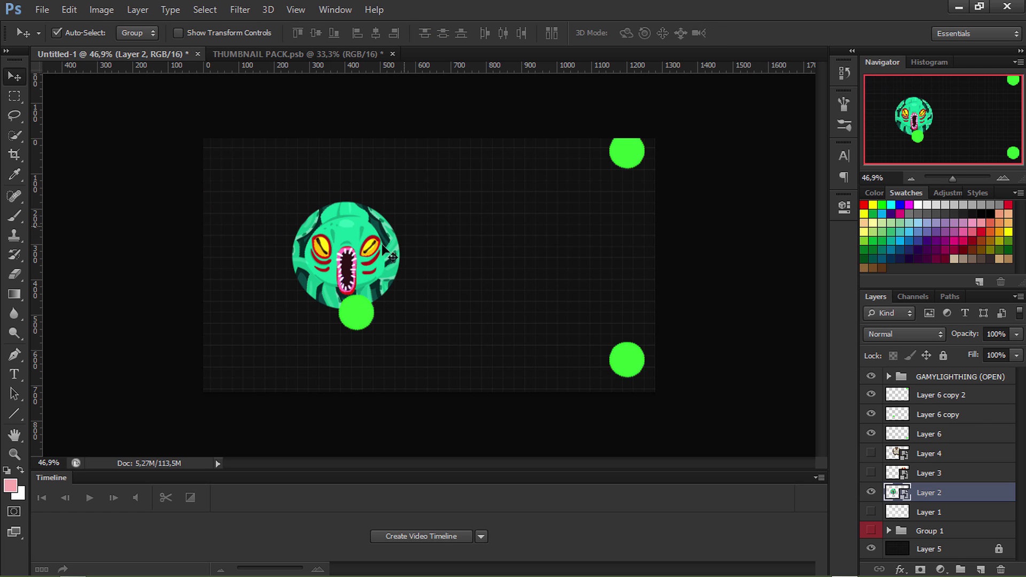
Enlarge the green monster skin slightly to 67.65%, keeping its lower-left corner in place.
{"action": "key", "text": "alt"}
{"action": "key", "text": "ctrl+t"}
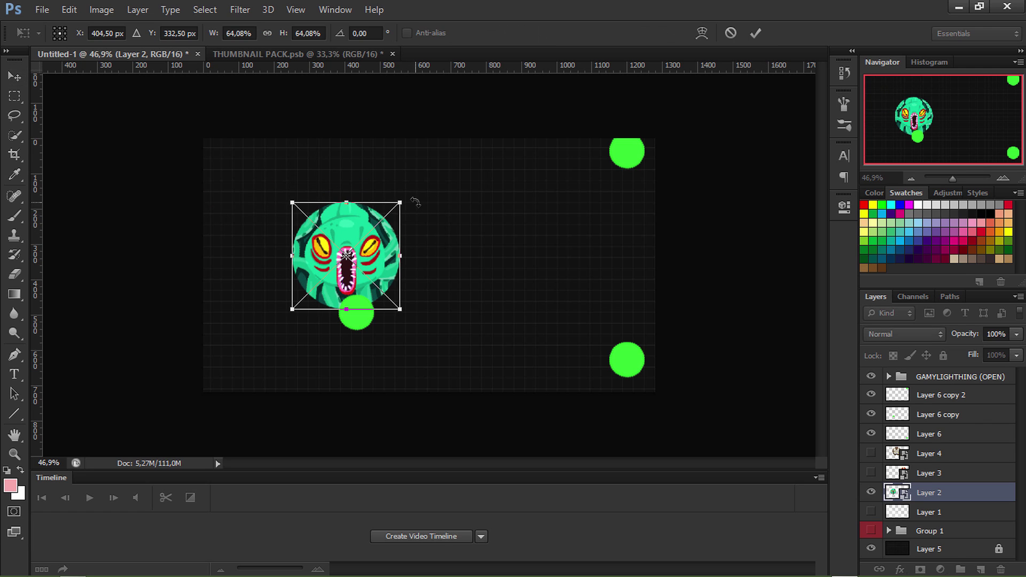
{"action": "left_click_drag", "start_coordinate": [414, 200], "coordinate": [405, 197]}
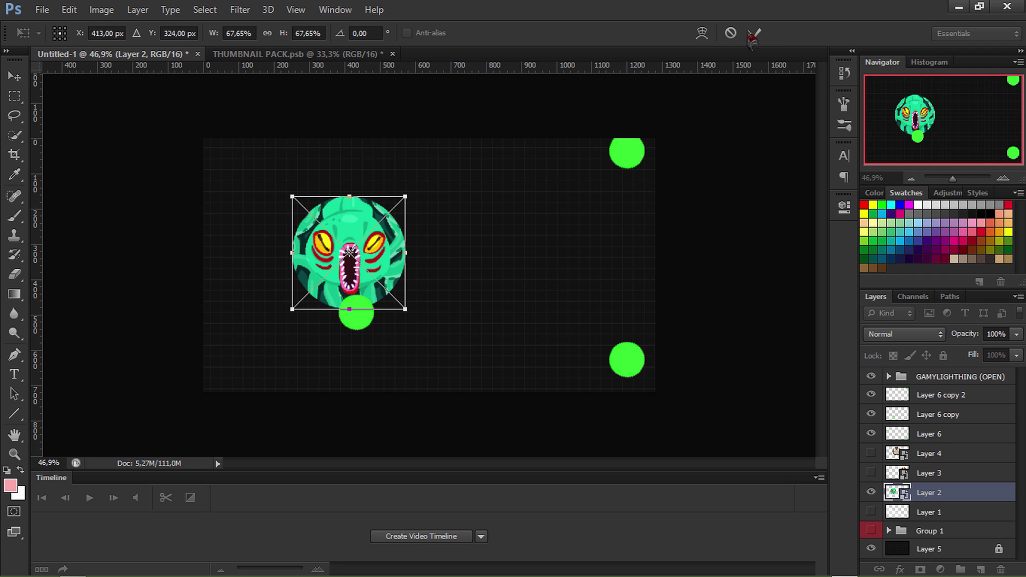
{"action": "left_click", "coordinate": [753, 36]}
Duplicate the monster skin twice diagonally towards the canvas's upper-left corner and scale the middle copy to 60.29%.
{"action": "left_click_drag", "start_coordinate": [356, 271], "coordinate": [268, 206]}
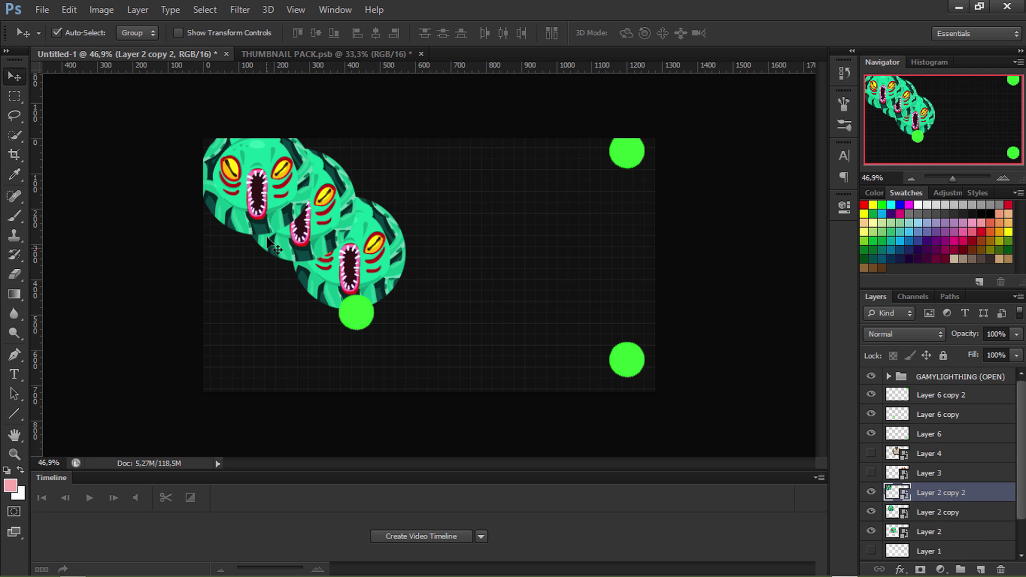
{"action": "left_click", "coordinate": [326, 191]}
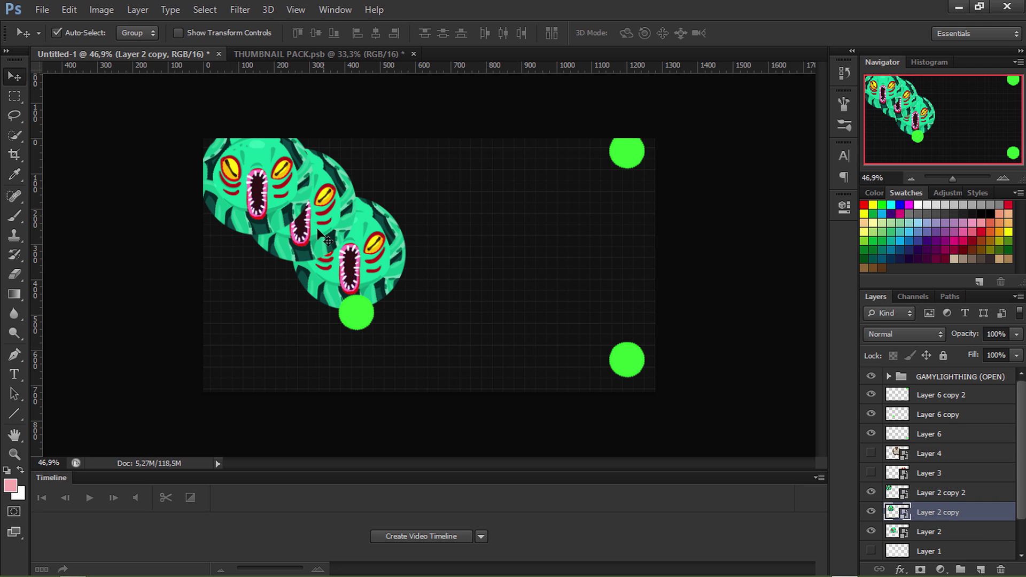
{"action": "key", "text": "ctrl+t"}
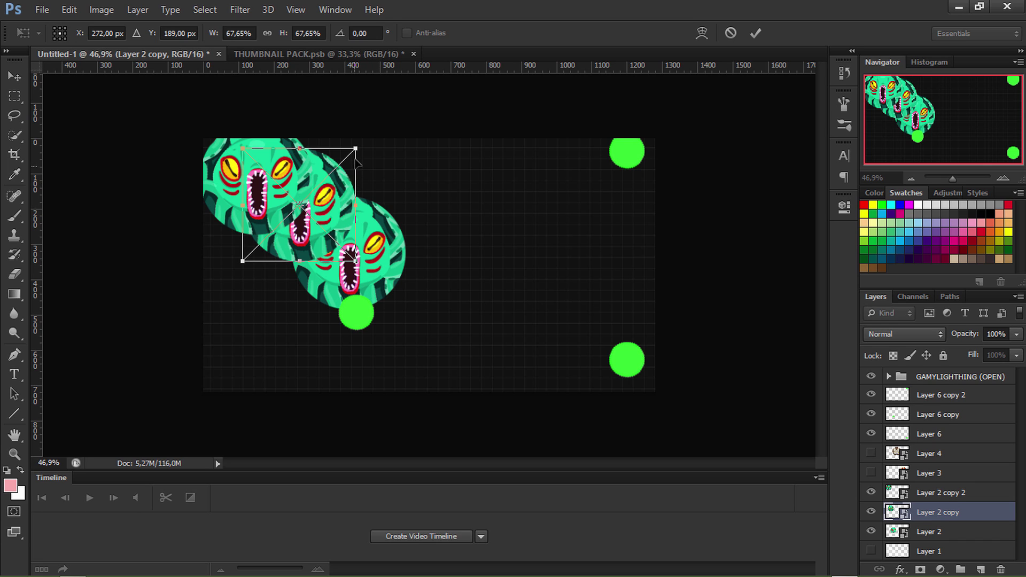
{"action": "left_click_drag", "start_coordinate": [352, 157], "coordinate": [346, 156]}
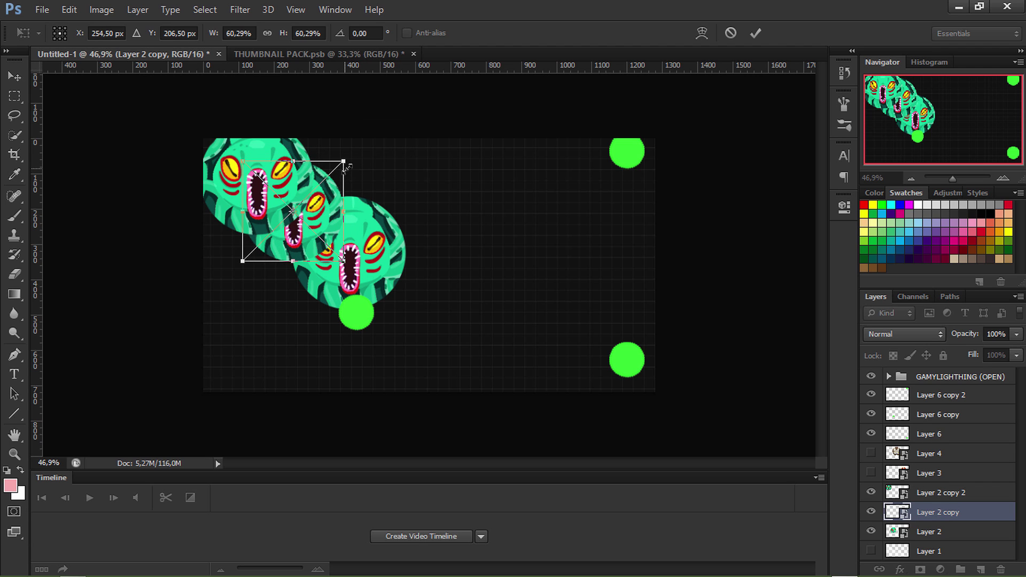
{"action": "left_click", "coordinate": [755, 33]}
Scale down the monster copy in the upper-left corner, adjust its position, and select the middle copy.
{"action": "left_click", "coordinate": [235, 170]}
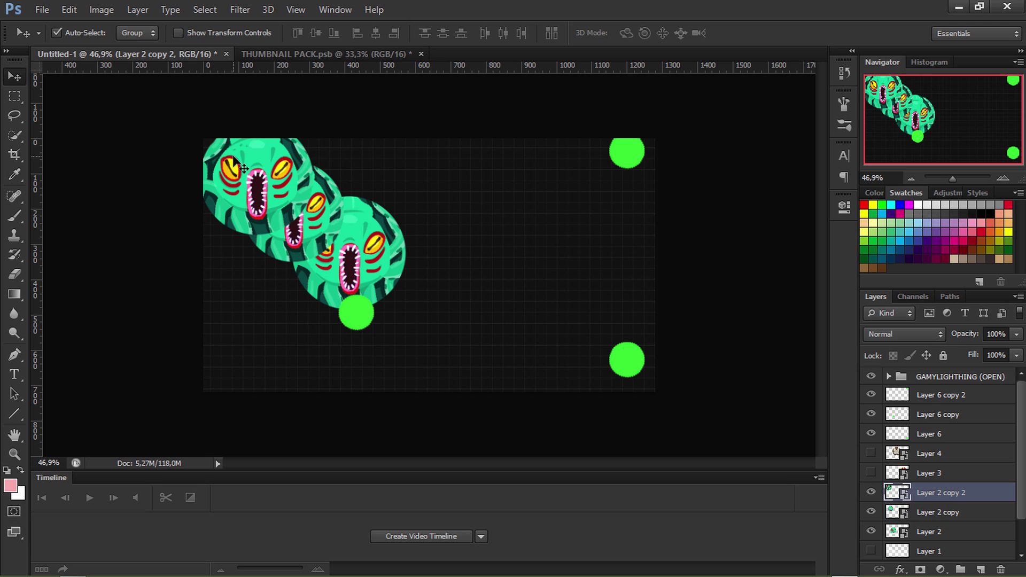
{"action": "key", "text": "ctrl+t"}
{"action": "left_click_drag", "start_coordinate": [310, 124], "coordinate": [290, 144]}
{"action": "left_click", "coordinate": [755, 33]}
{"action": "mouse_move", "coordinate": [251, 200]}
{"action": "left_mouse_down"}
{"action": "mouse_move", "coordinate": [270, 155]}
{"action": "mouse_move", "coordinate": [257, 194]}
{"action": "left_mouse_up"}
{"action": "left_click", "coordinate": [318, 220]}
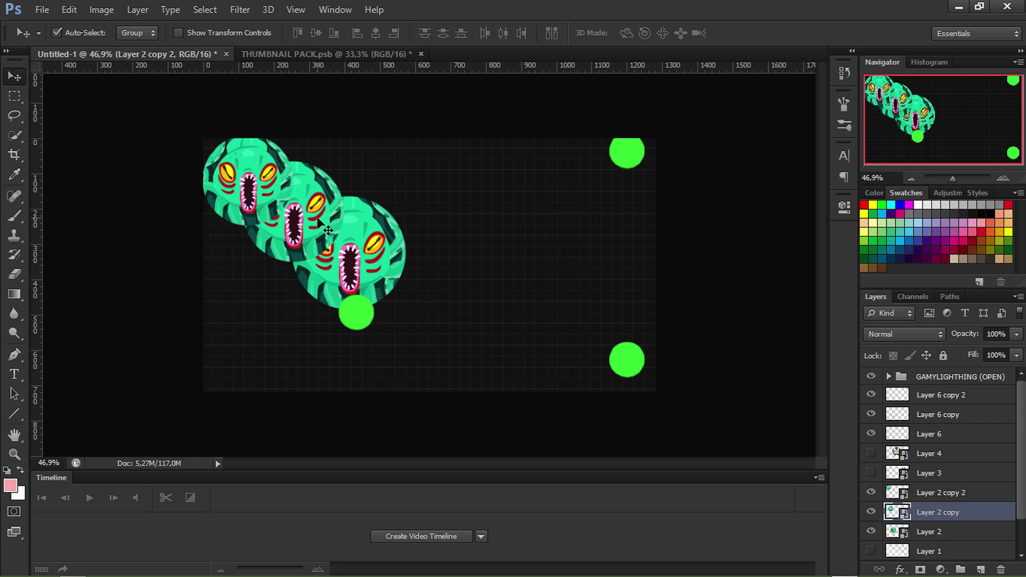